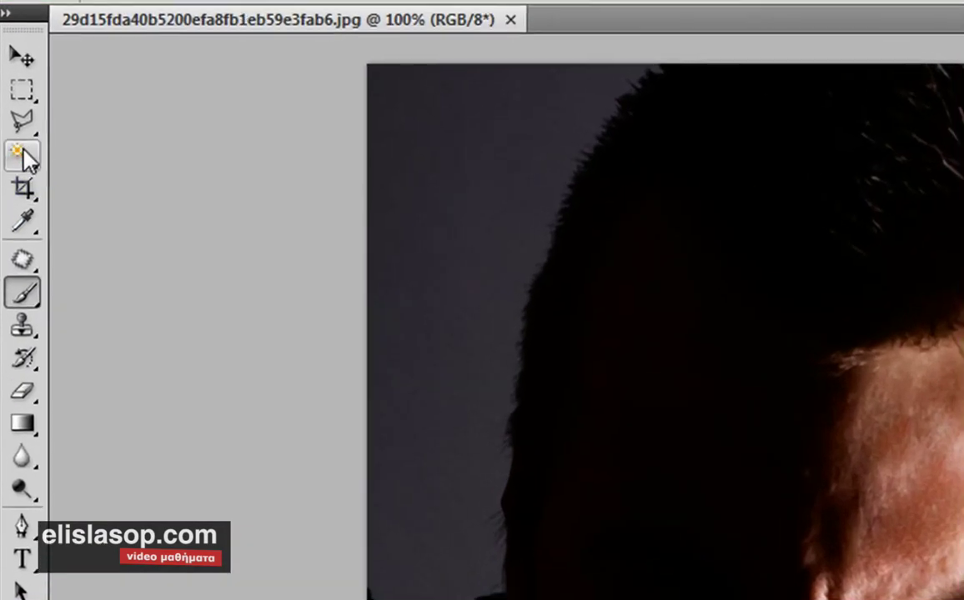
Step: Select the grey background beside the dark side of the head with the Magic Wand, fill it with black and deselect
left_click(10, 96)
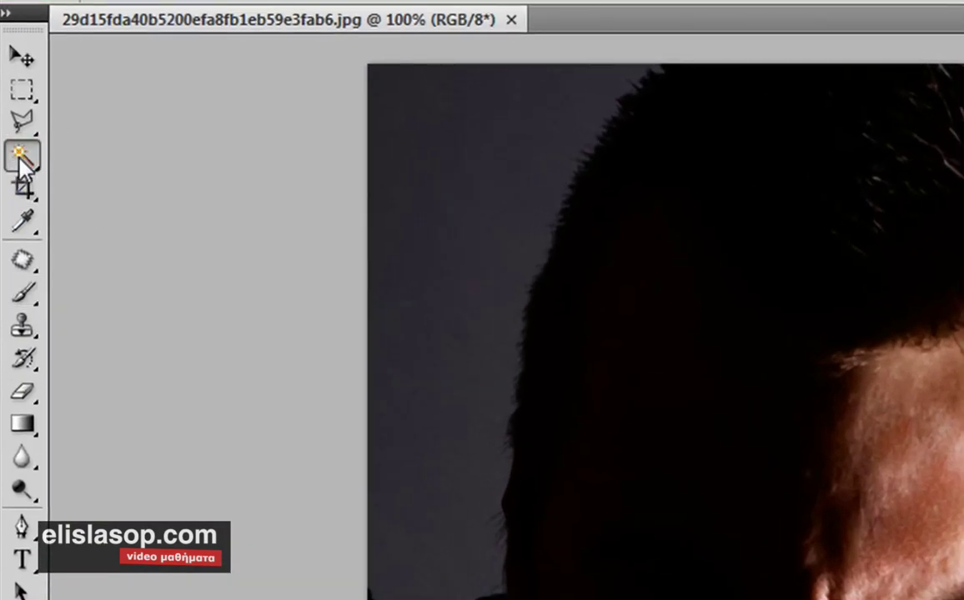
left_click(420, 172)
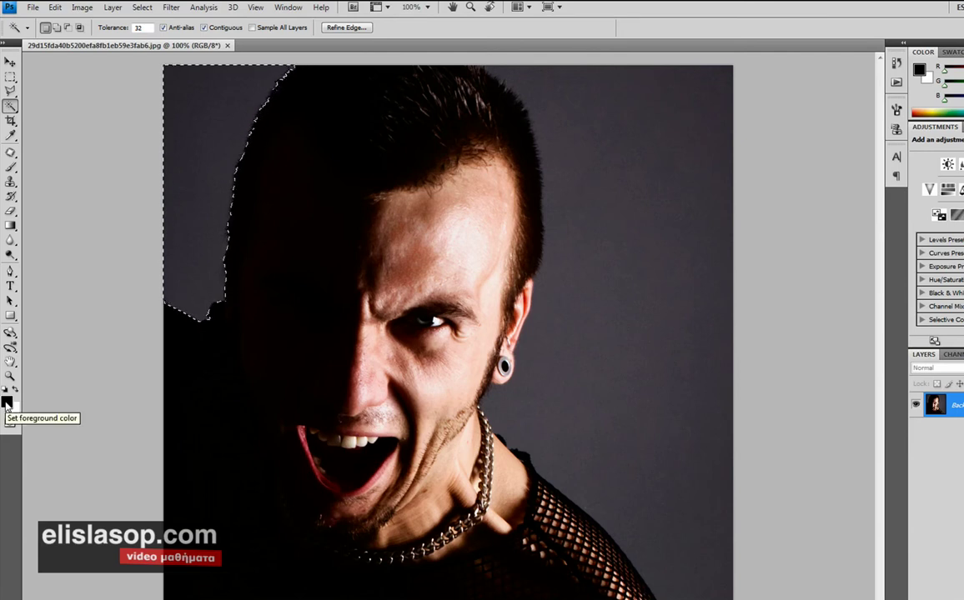
key("alt+BackSpace")
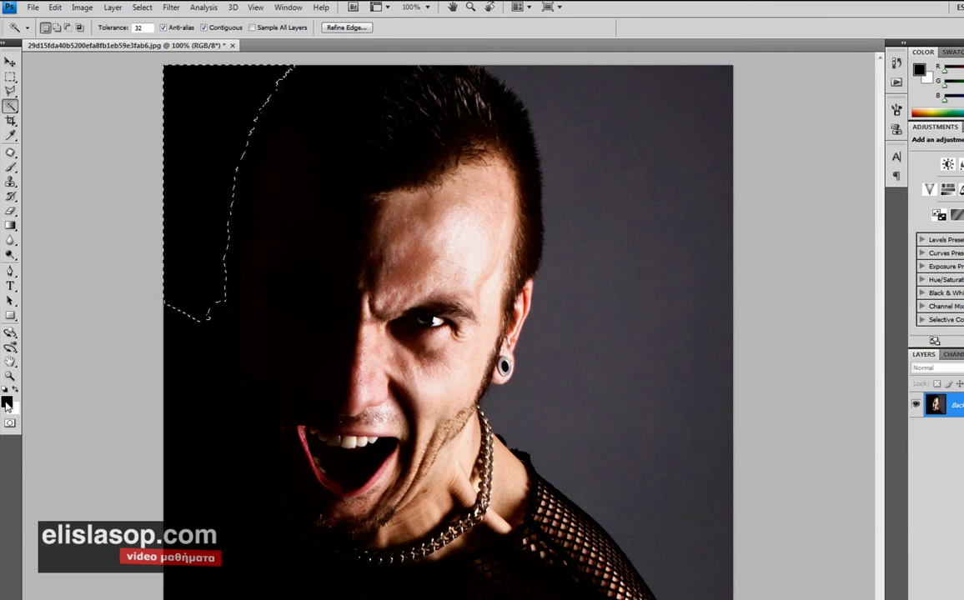
key("ctrl+d")
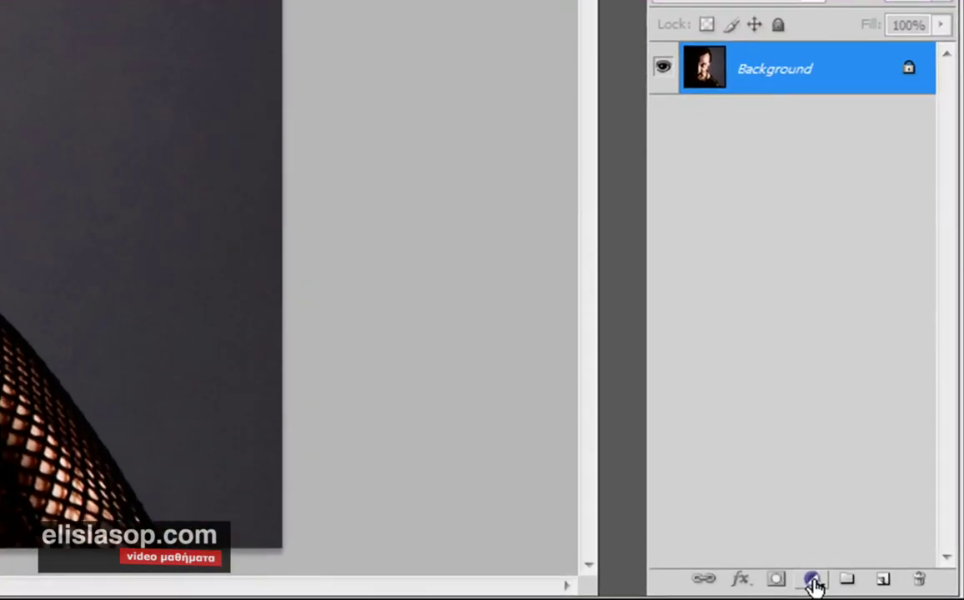
Step: Add a Photo Filter adjustment layer with Warming Filter (85) and set its density to 75%
left_click(897, 590)
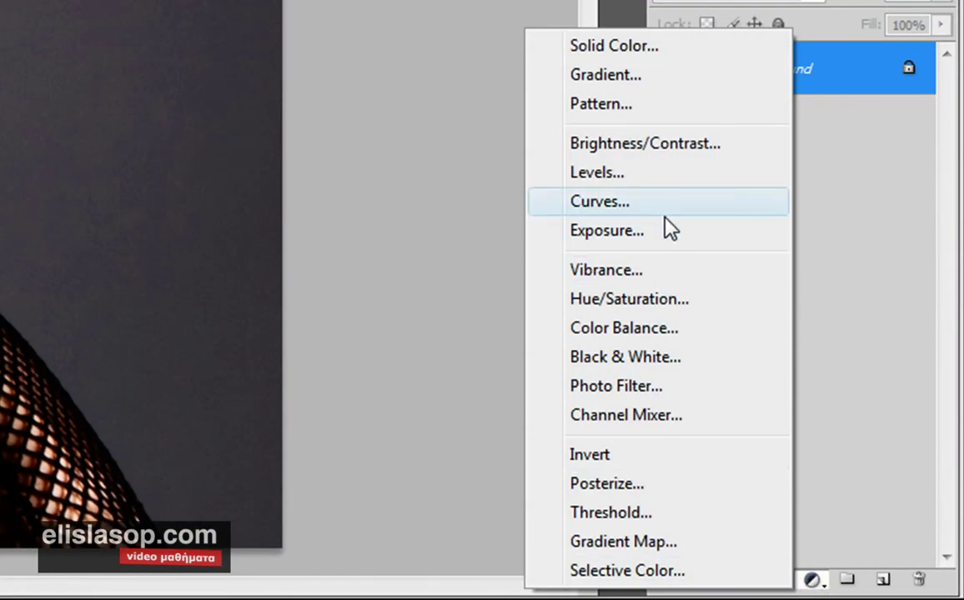
left_click(678, 395)
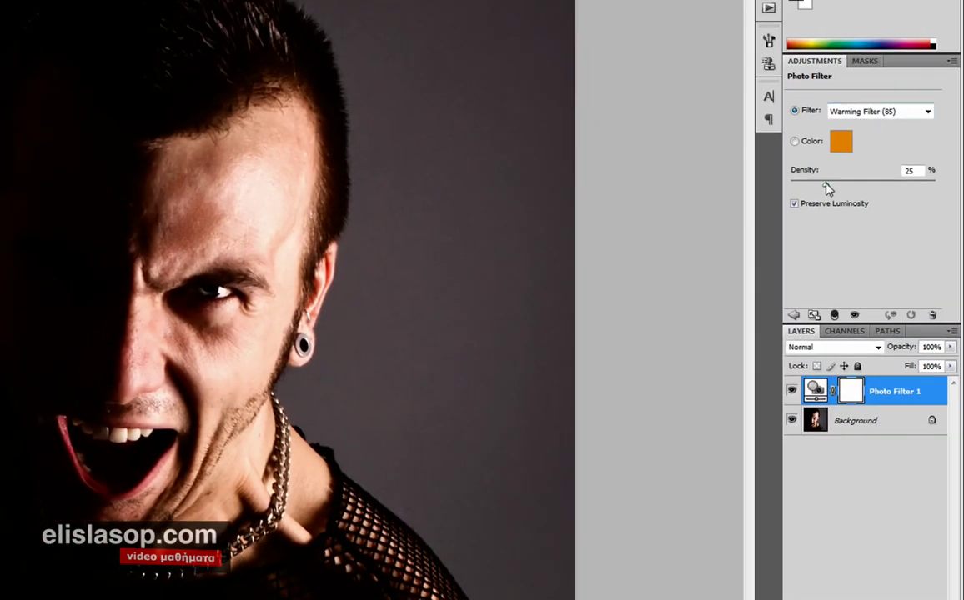
left_click_drag(826, 185, 865, 184)
left_click(899, 184)
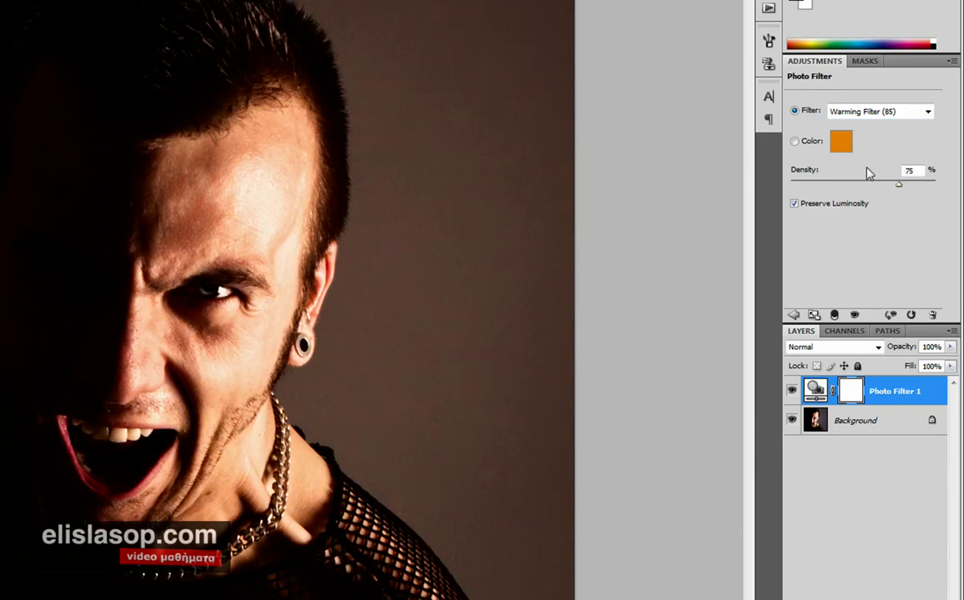
left_click(863, 500)
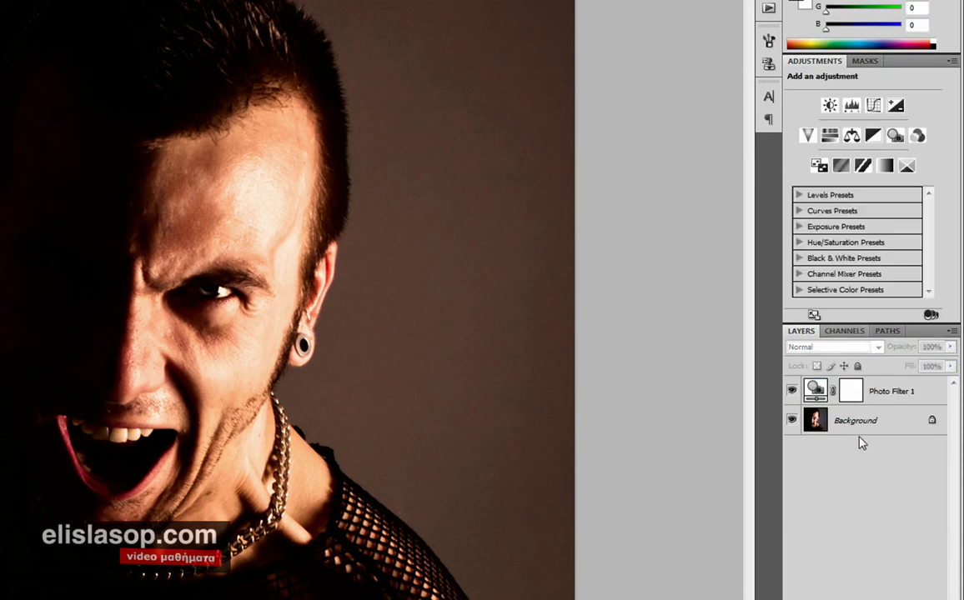
Step: Copy the Terminator wallpaper image into the portrait document as a new layer above the Photo Filter layer
left_click(888, 392)
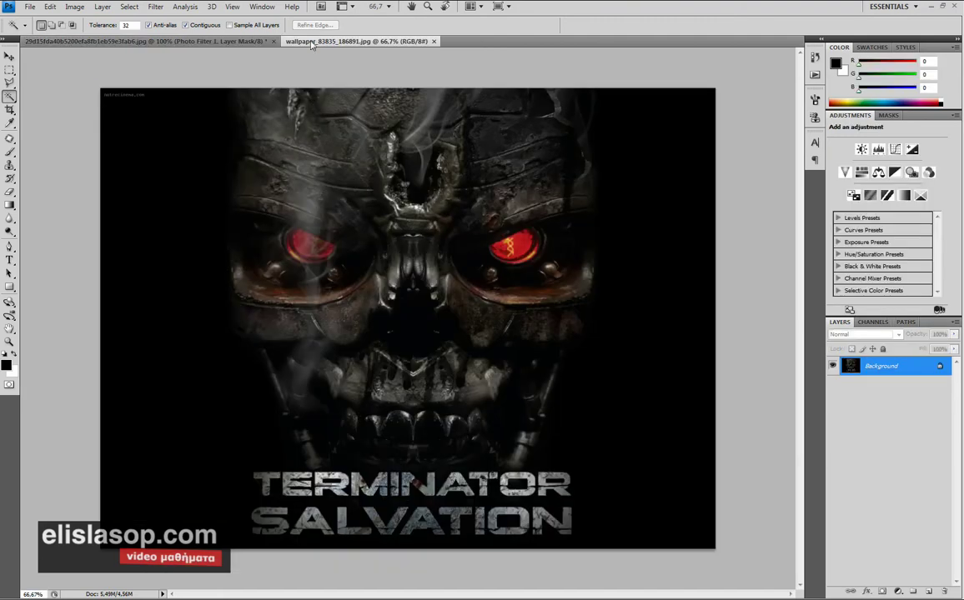
left_click_drag(316, 43, 332, 98)
key("v")
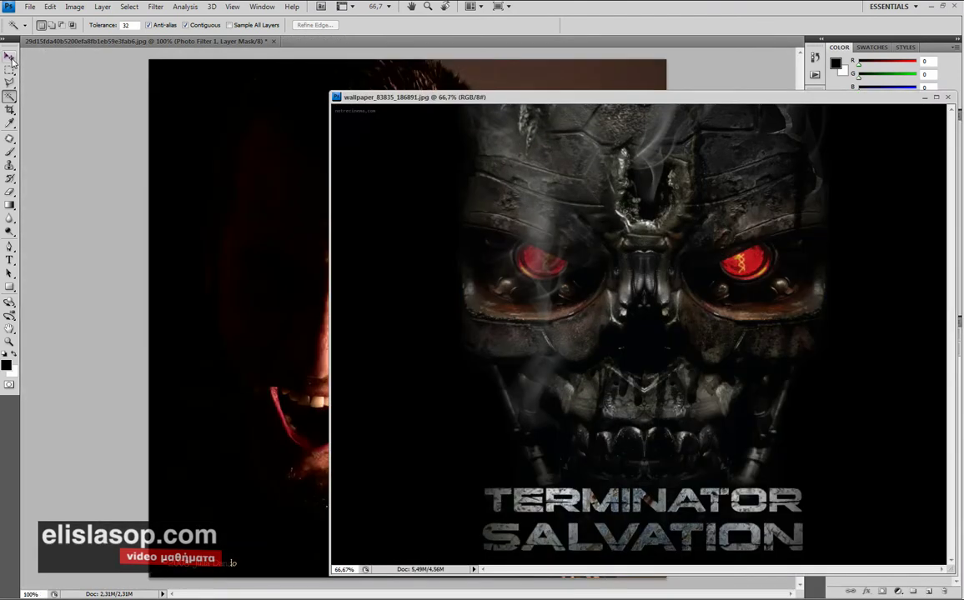
left_click_drag(465, 179, 267, 244)
key("ctrl+minus")
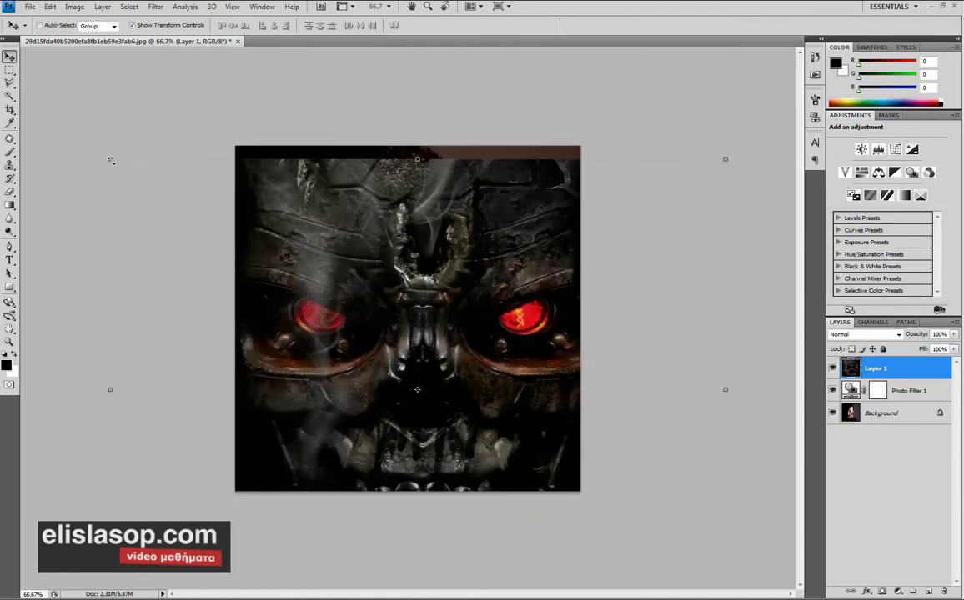
Step: Flip the Terminator layer horizontally and shift it up slightly to cover the head of the portrait
left_click(111, 389)
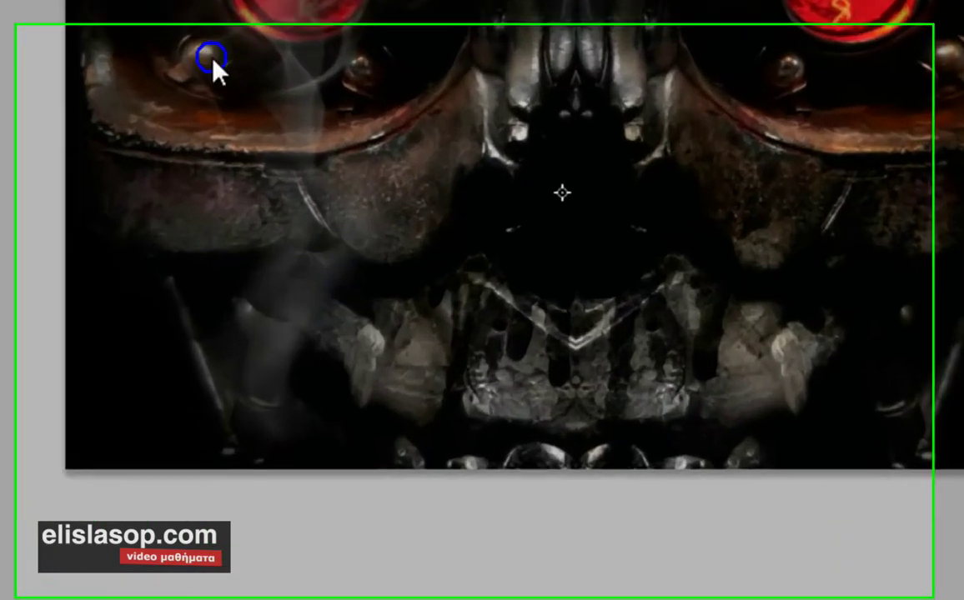
right_click(290, 341)
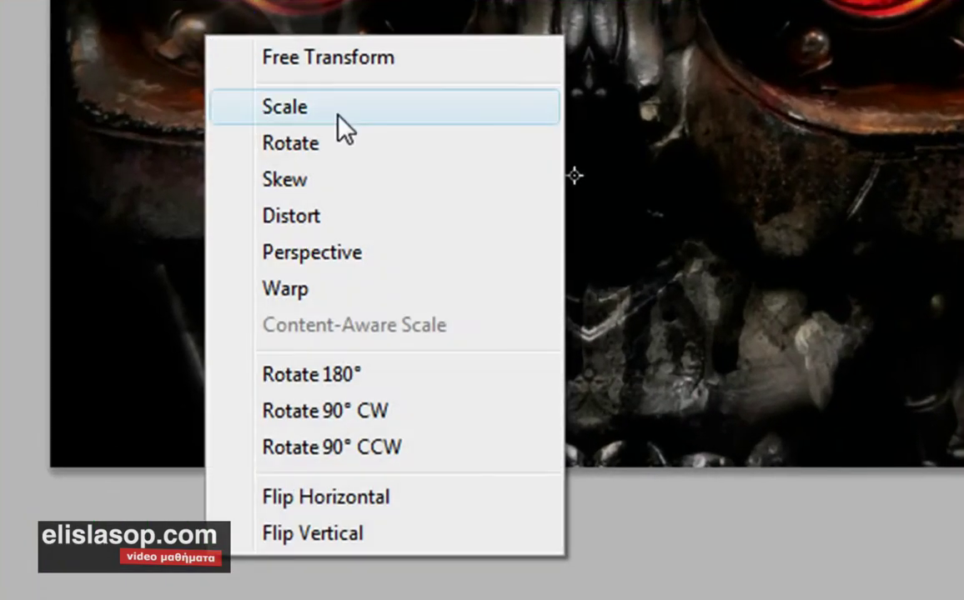
left_click(319, 498)
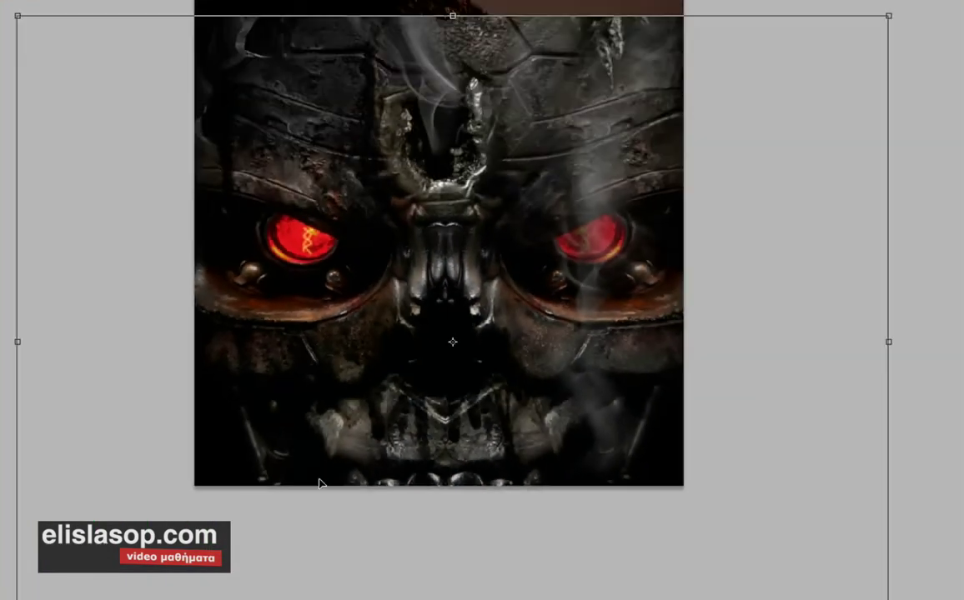
left_click_drag(326, 309, 336, 286)
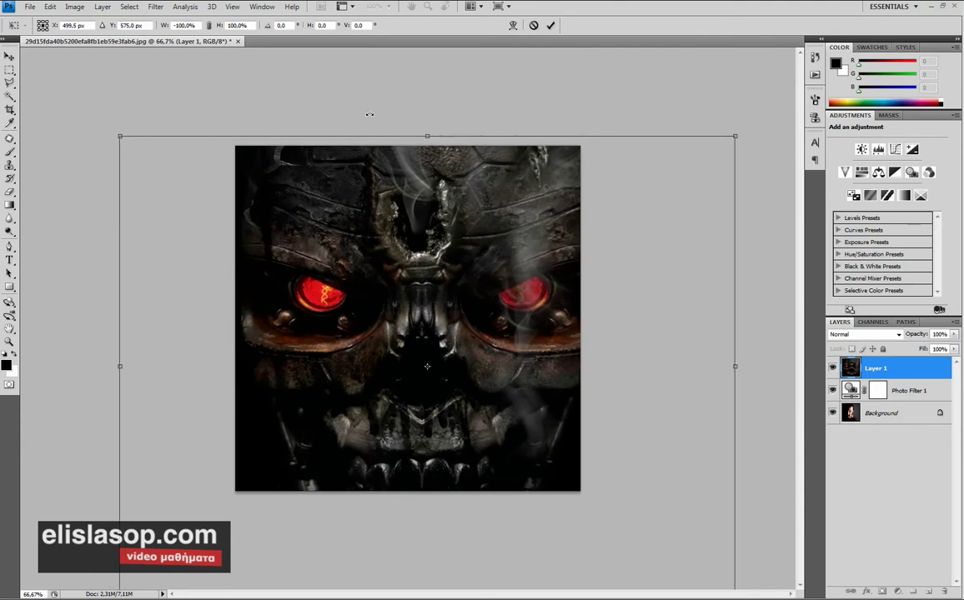
Step: Scale the Terminator layer down proportionally to about 58.1%, position it over the man's face and apply the transform
left_click_drag(115, 134, 248, 233)
left_click_drag(327, 275, 284, 229)
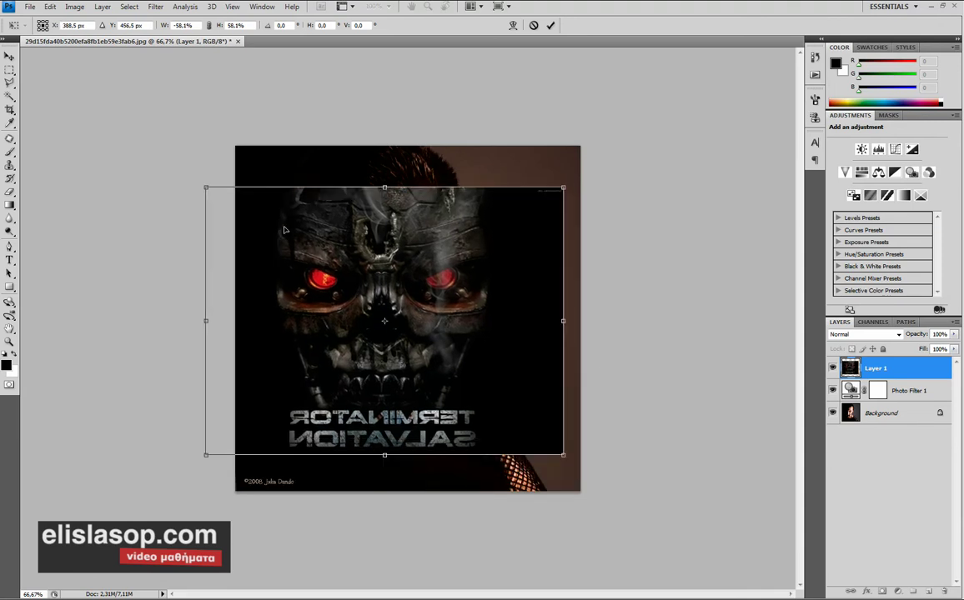
left_click(551, 26)
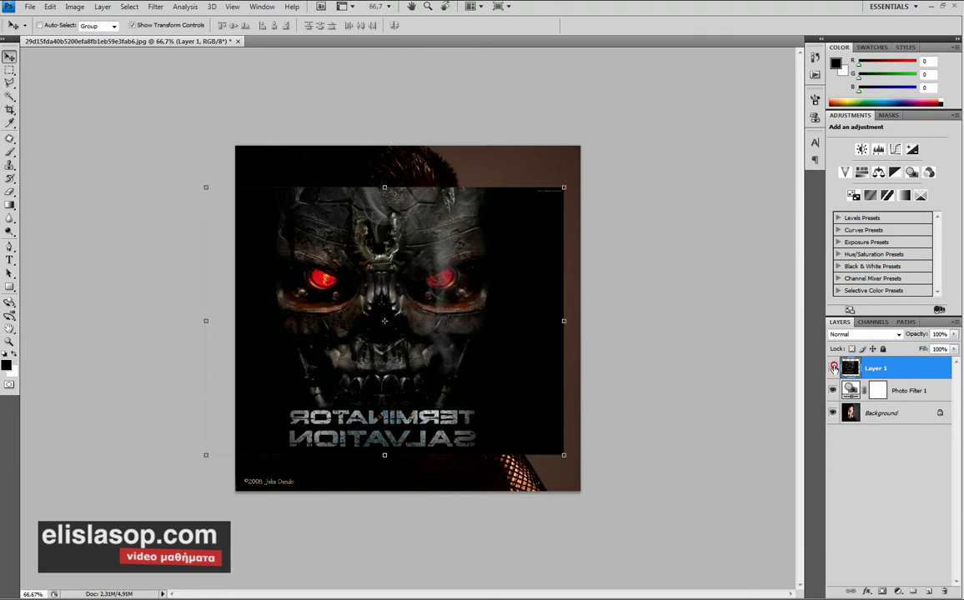
Step: Hide the Terminator layer to expose the portrait's face
left_click(833, 368)
scroll(319, 297, "up", 1)
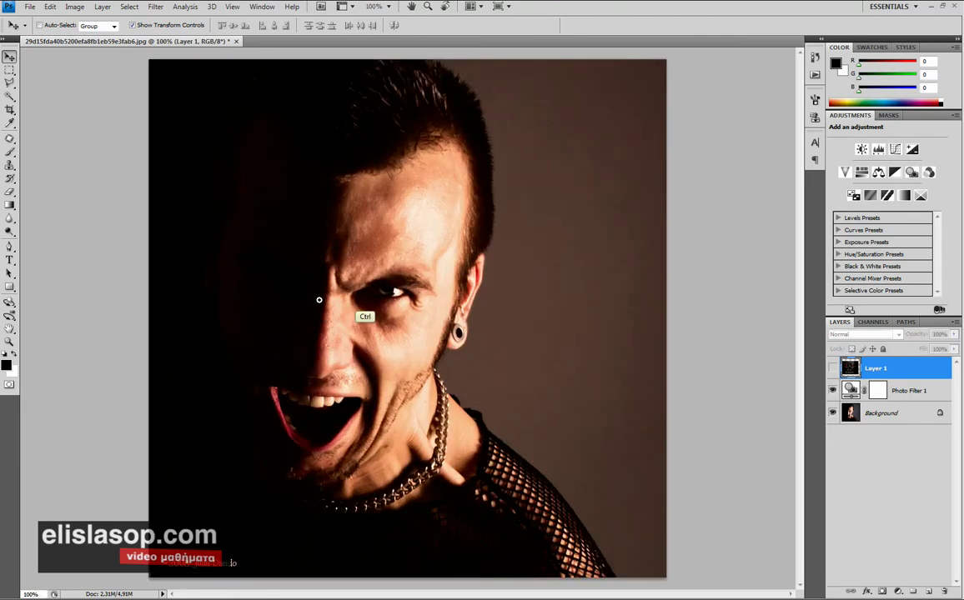
scroll(251, 286, "up", 1)
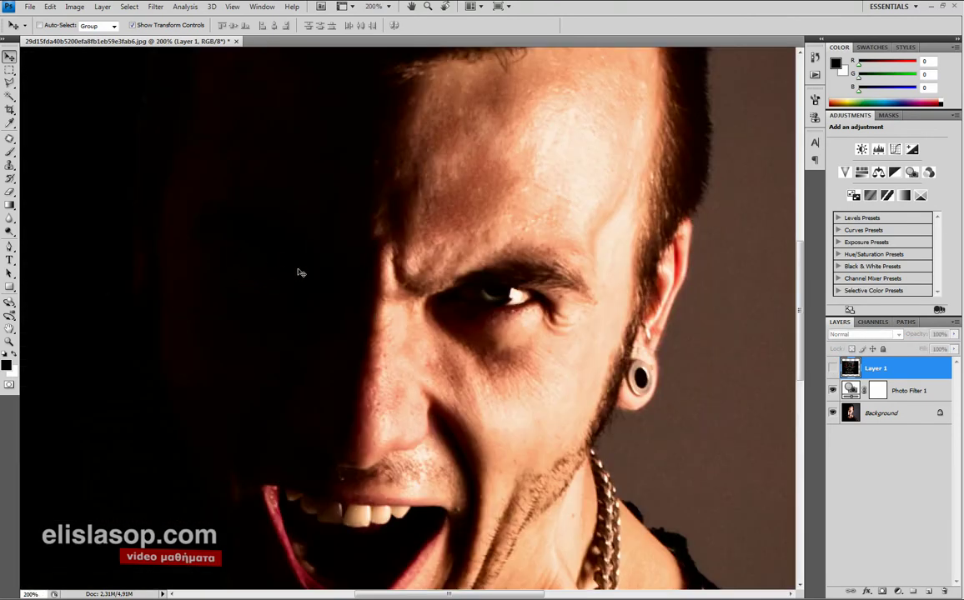
Step: Add a Levels adjustment layer directly above the Background with midtones at 1.96 and white input at 250
left_click(886, 414)
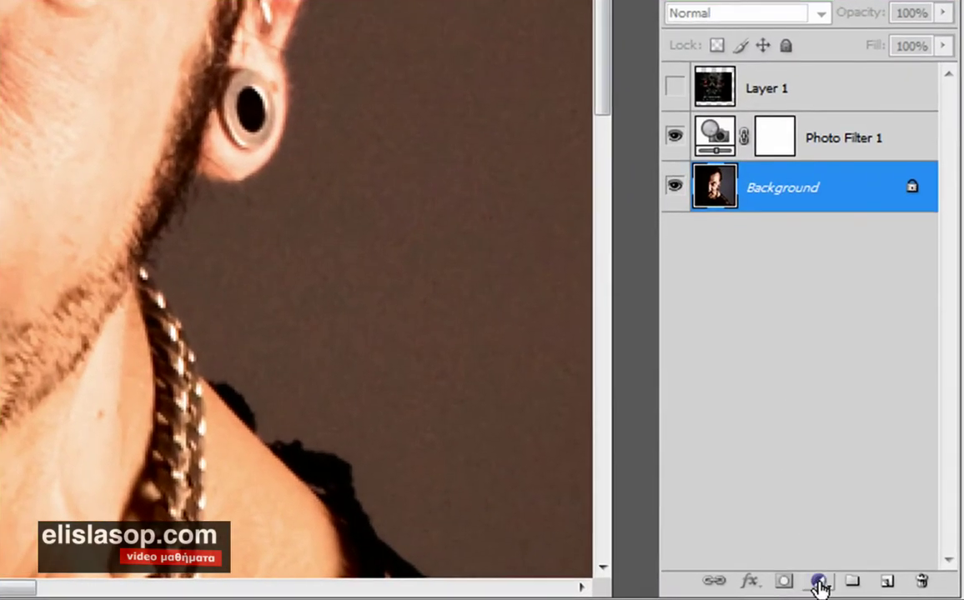
left_click(898, 591)
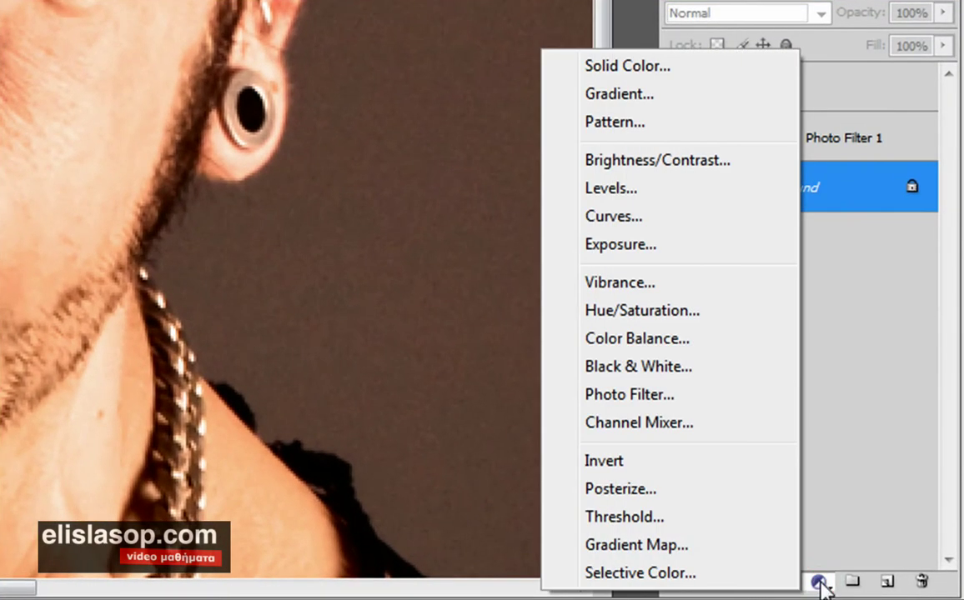
left_click(667, 189)
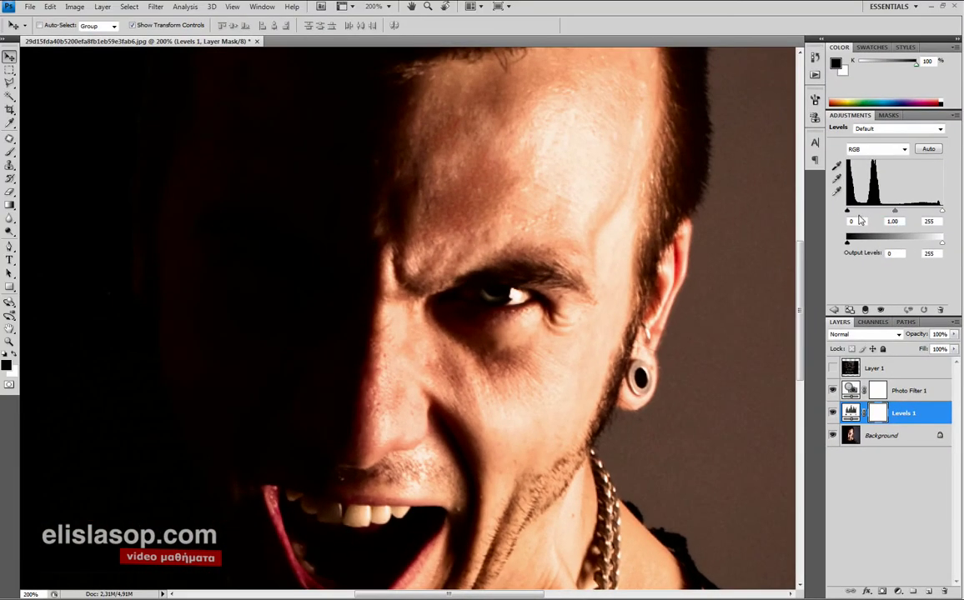
mouse_move(848, 210)
left_mouse_down()
mouse_move(861, 210)
mouse_move(842, 215)
left_mouse_up()
left_click_drag(942, 211, 874, 215)
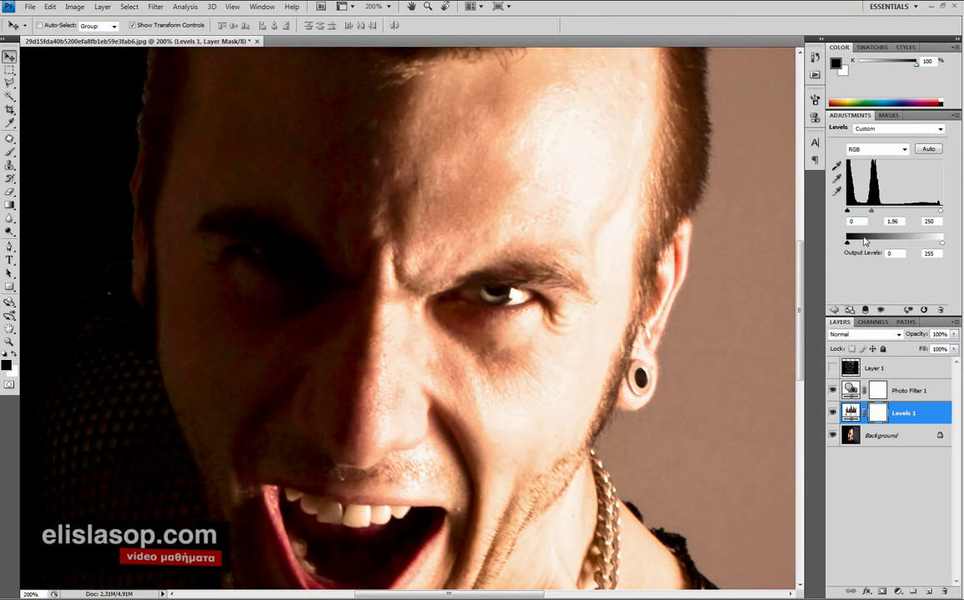
Step: Move the Levels adjustment layer above the Photo Filter layer
left_click(375, 275, "alt")
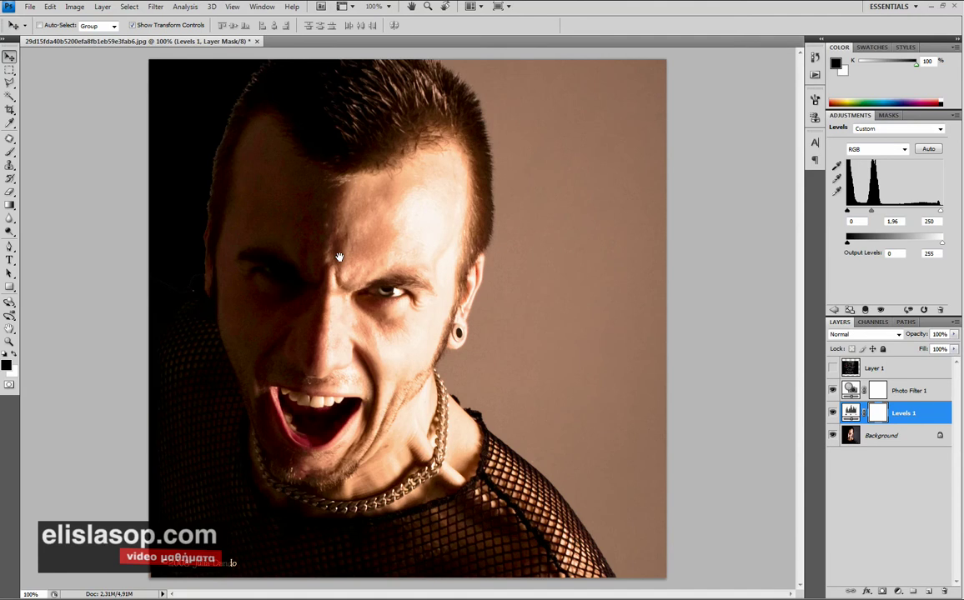
left_click(323, 279, "ctrl")
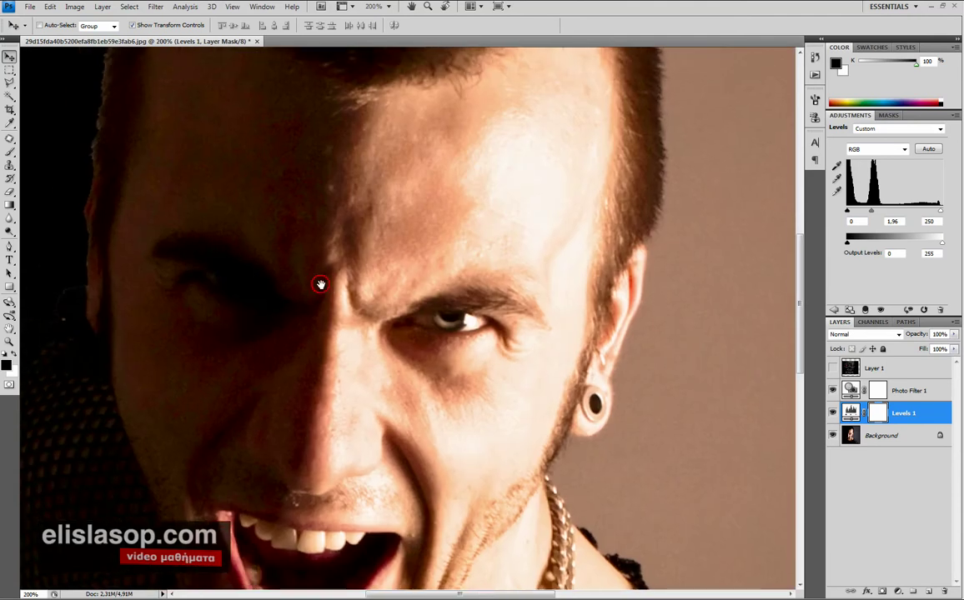
left_click_drag(905, 413, 906, 390)
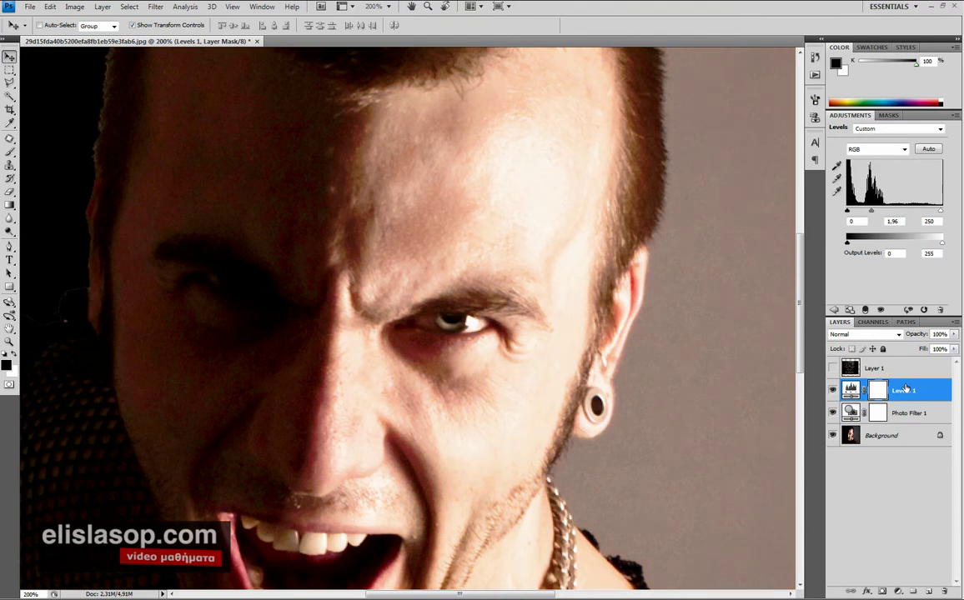
Step: Show the Terminator layer again and lower its opacity to 54%
left_click(832, 368)
key("alt+space")
left_click(269, 265, "alt")
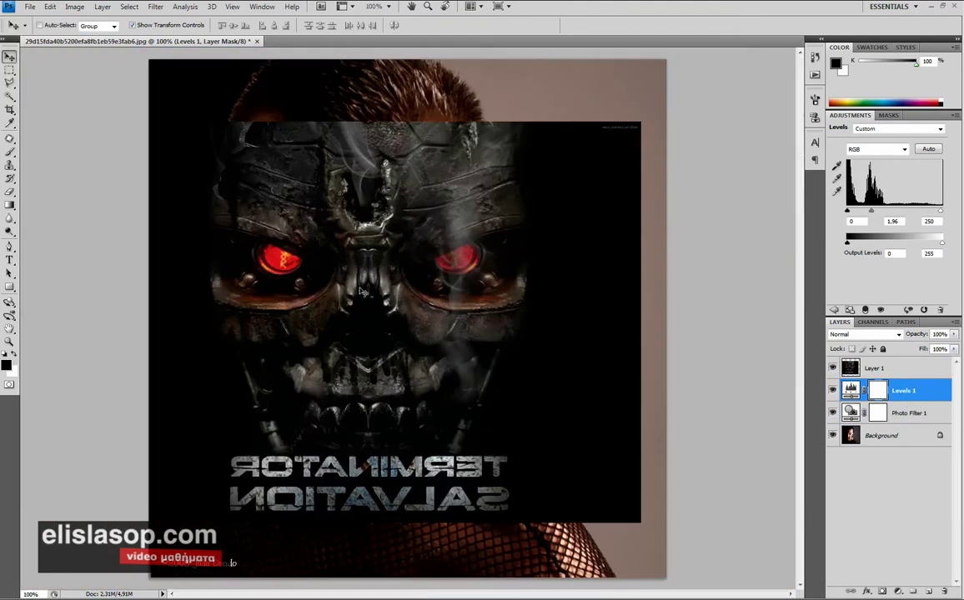
left_click(908, 369)
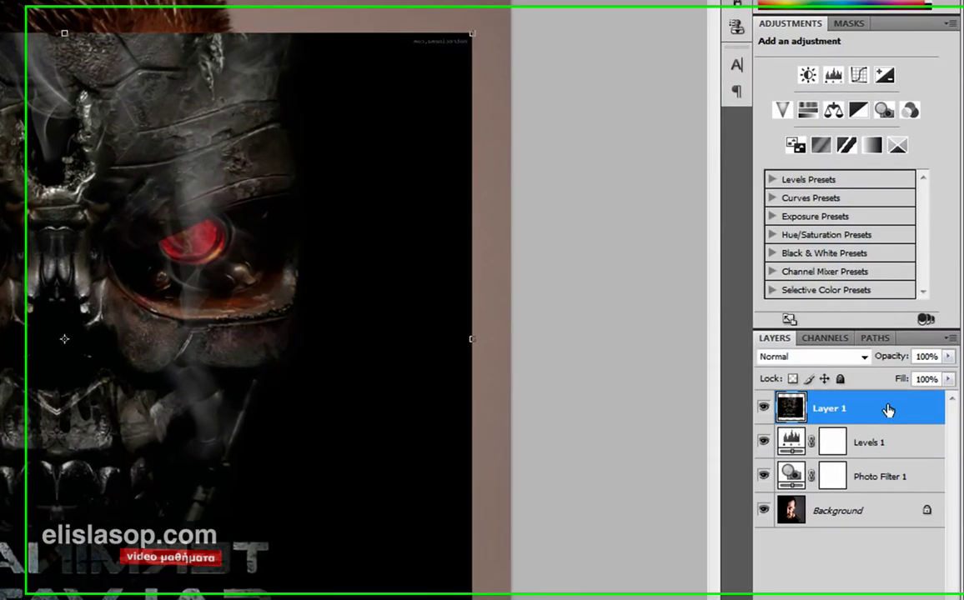
left_click_drag(890, 356, 844, 360)
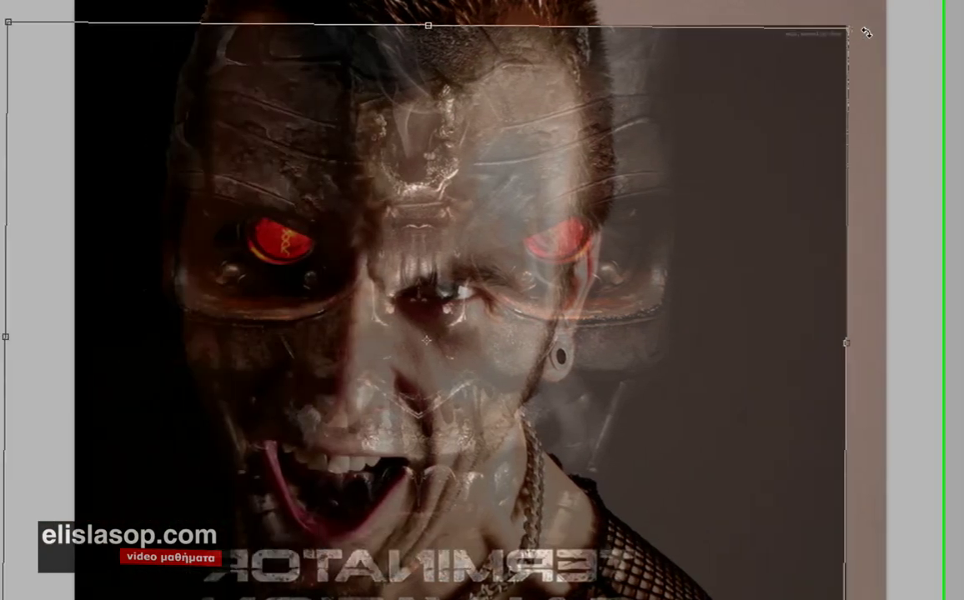
Step: Rotate the Terminator layer about 8.7° to follow the head's tilt and move it over the man's face
left_click_drag(540, 18, 580, 83)
left_click_drag(676, 128, 603, 138)
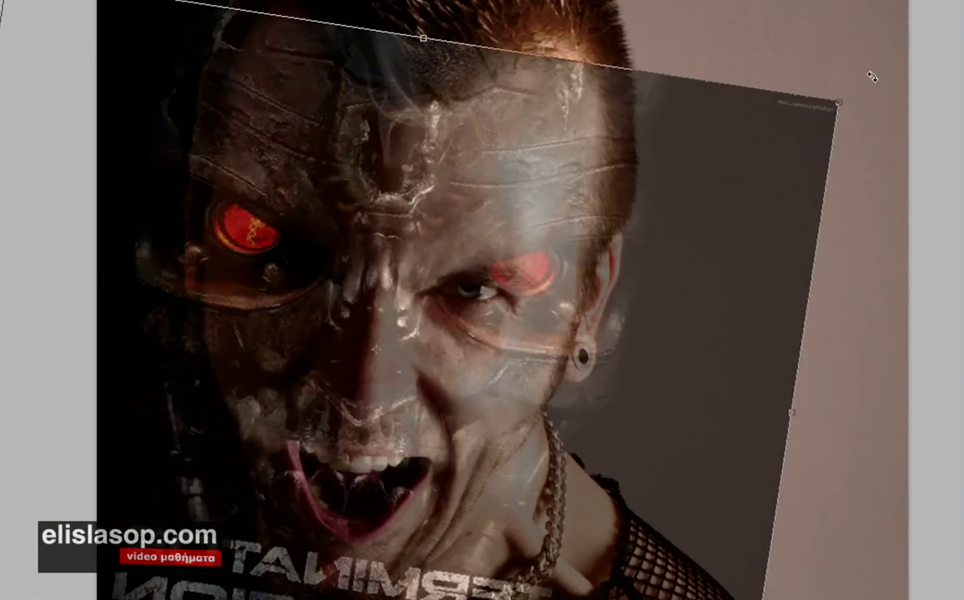
left_click(329, 258, "ctrl")
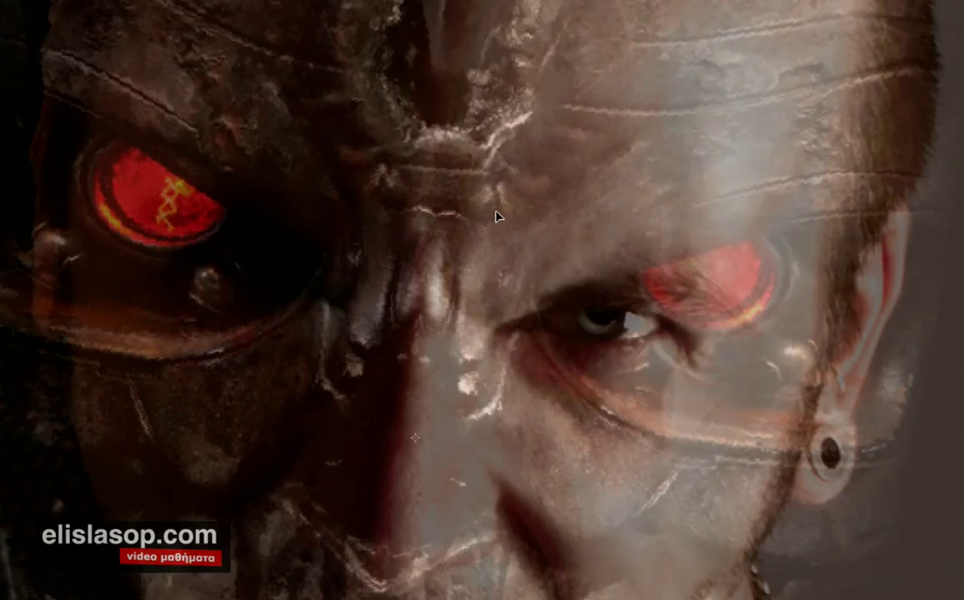
Step: Scale the Terminator layer down proportionally to about 73.6% so its features match the size of the man's face
key("ctrl+minus")
left_click_drag(842, 100, 721, 167)
left_click(301, 250, "ctrl")
left_click(301, 250, "ctrl")
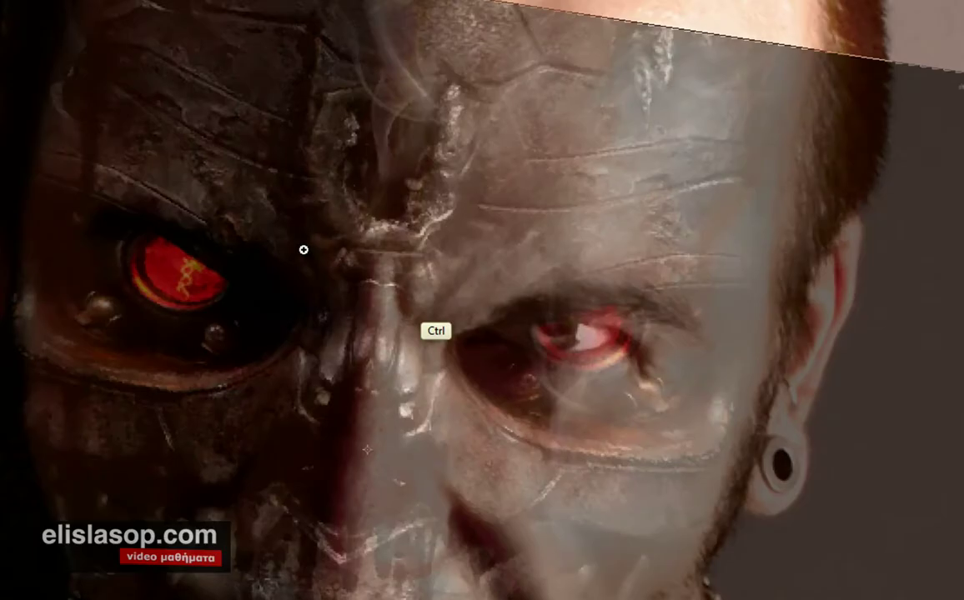
Step: Scale the Terminator layer down to 70.8%, line its eyes up with the man's face, and apply the transform
left_click_drag(516, 252, 515, 256)
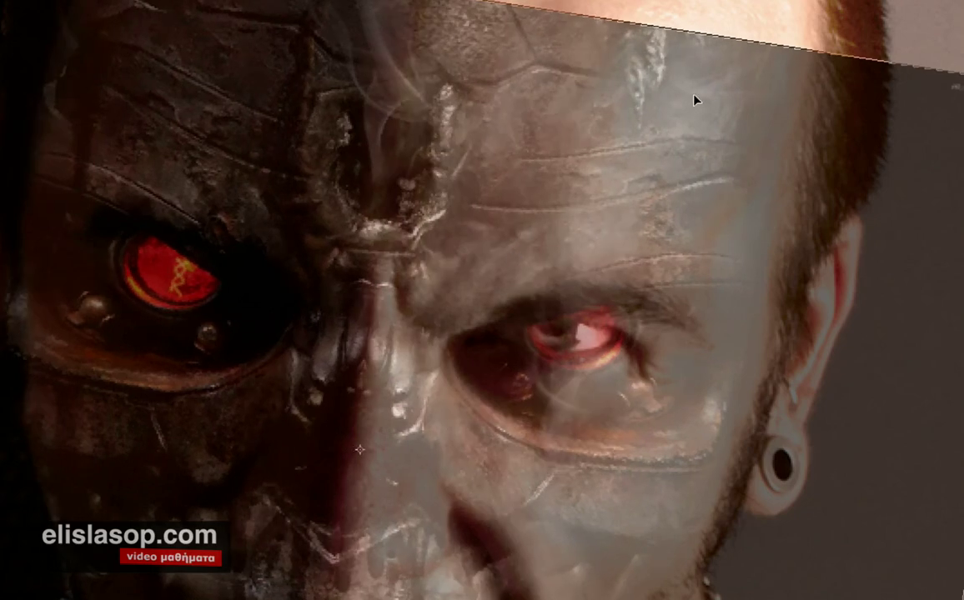
key("Left")
key("Left")
key("Left")
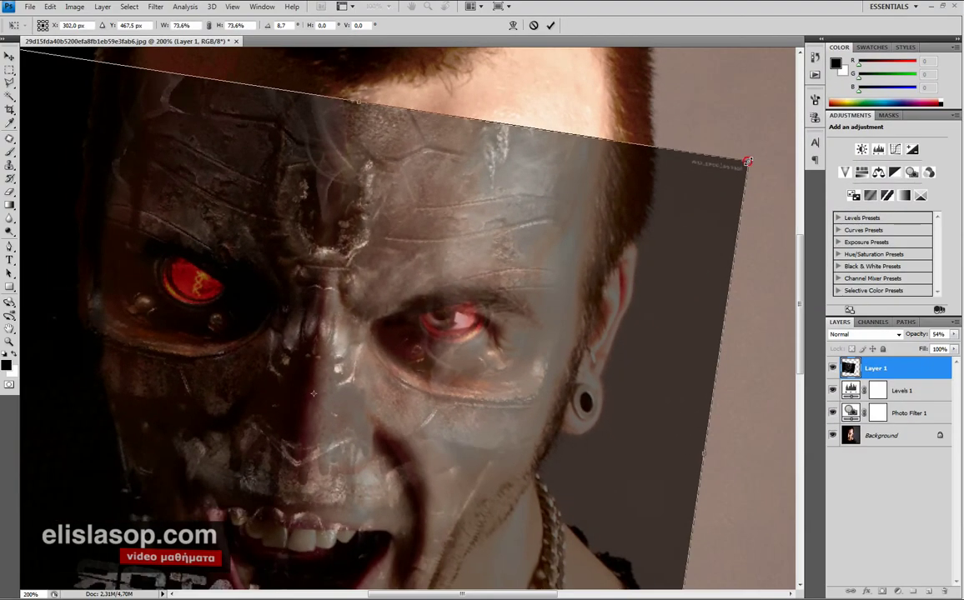
left_click_drag(747, 161, 732, 172)
left_click_drag(547, 270, 547, 263)
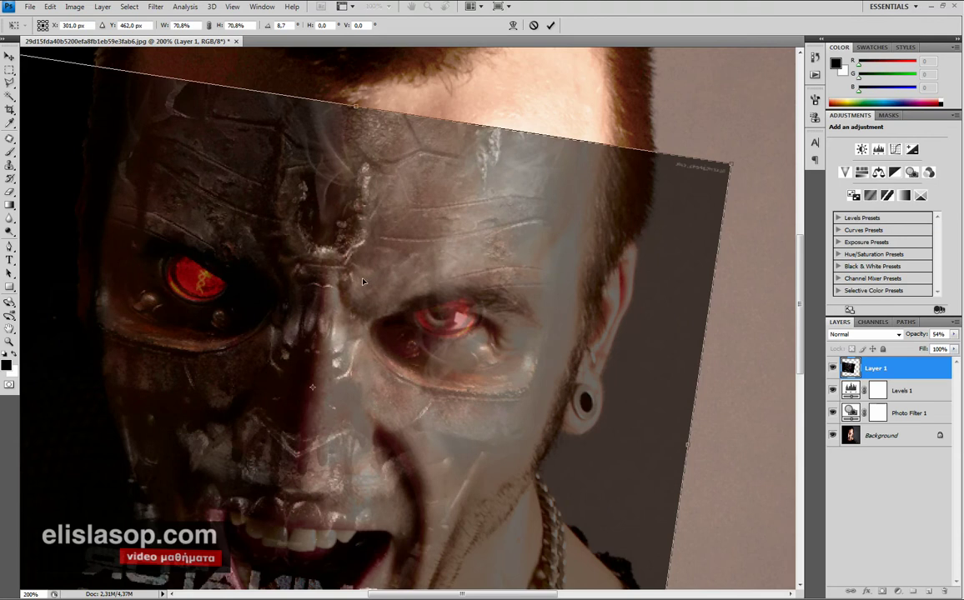
left_click_drag(362, 282, 364, 283)
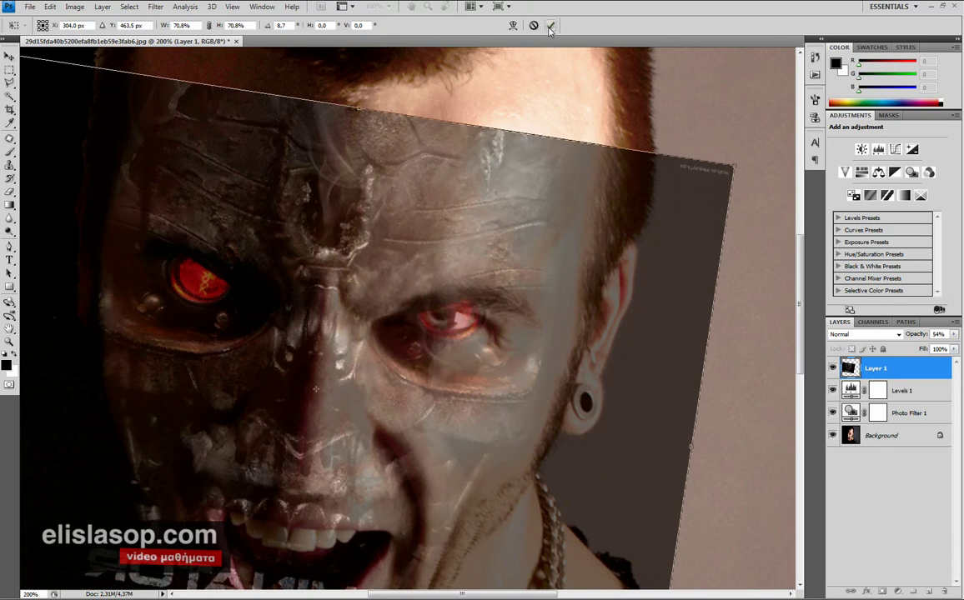
key("Return")
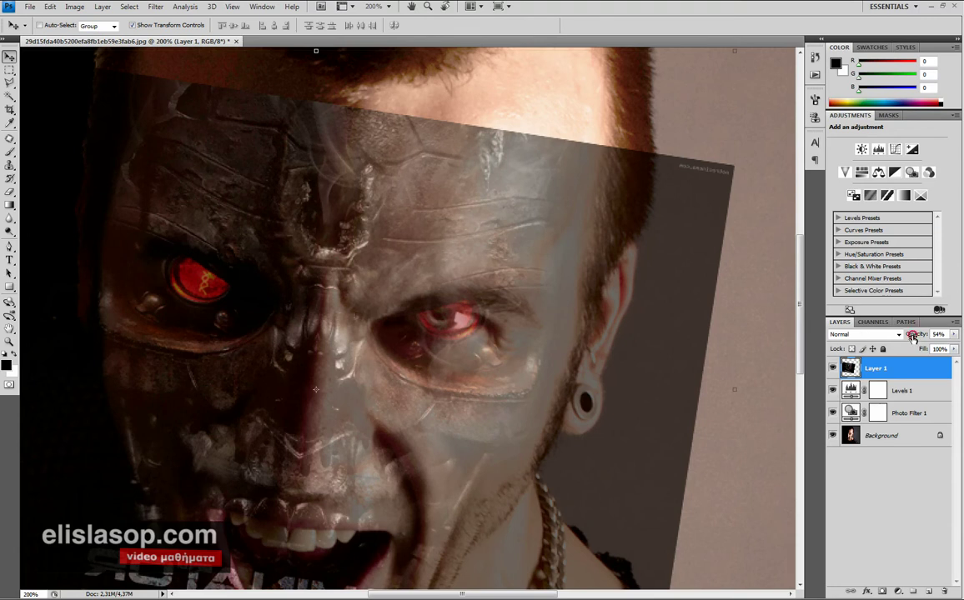
Step: Restore the Terminator layer to 100% opacity and add a black layer mask that hides it completely
key("0")
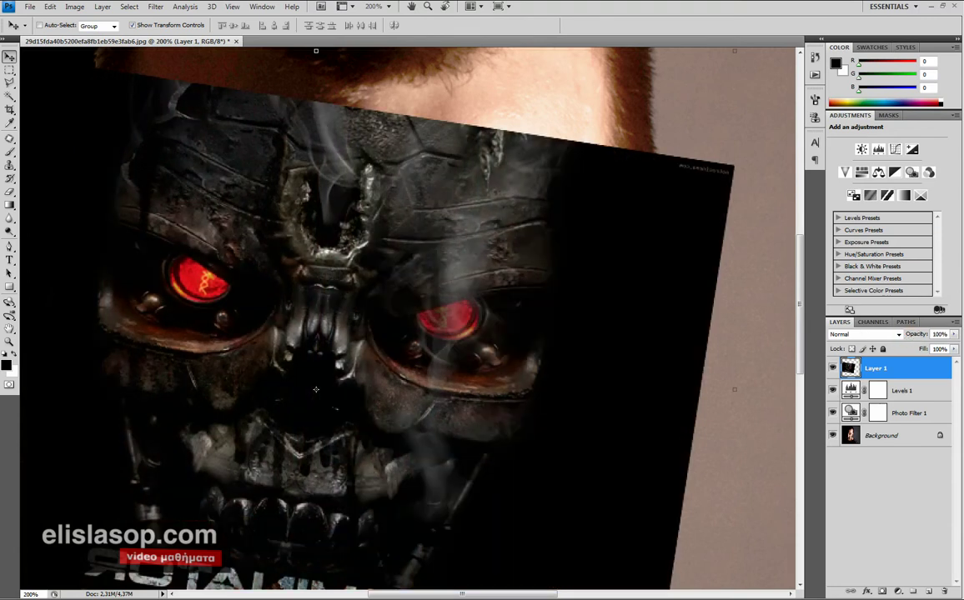
left_click(904, 371)
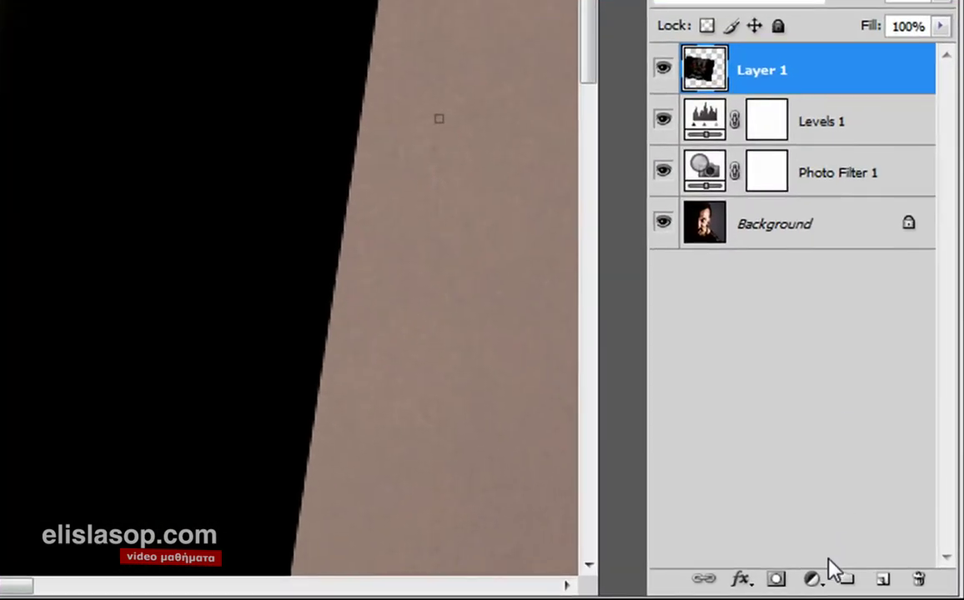
left_click(775, 581, "alt")
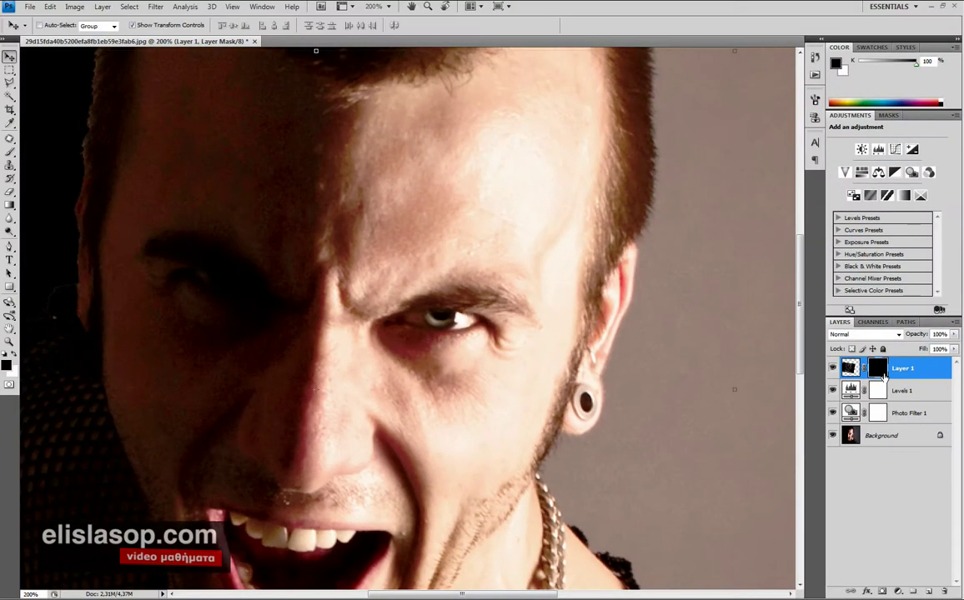
Step: Darken the shadowed half of the face in the Levels adjustment with shadow input 23 and midtone 1.35
left_click(851, 391)
left_click(832, 390)
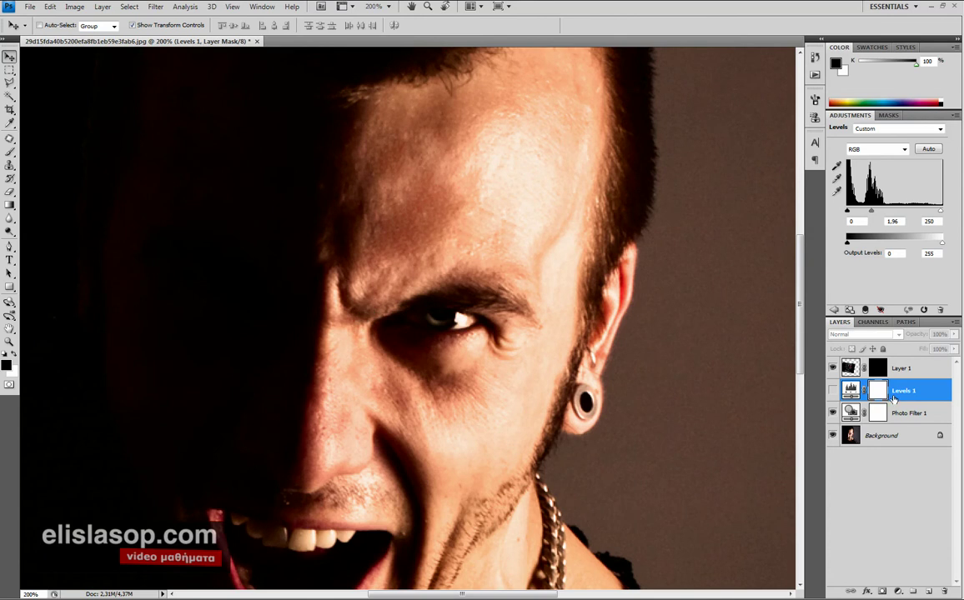
left_click(832, 391)
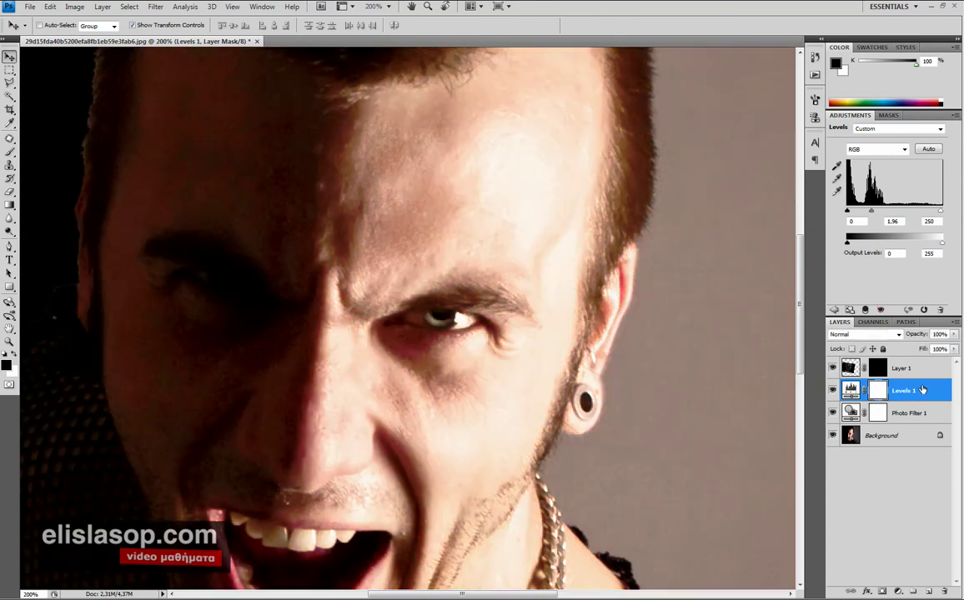
mouse_move(872, 210)
left_mouse_down()
mouse_move(894, 211)
mouse_move(857, 212)
mouse_move(889, 213)
left_mouse_up()
key("ctrl+alt+0")
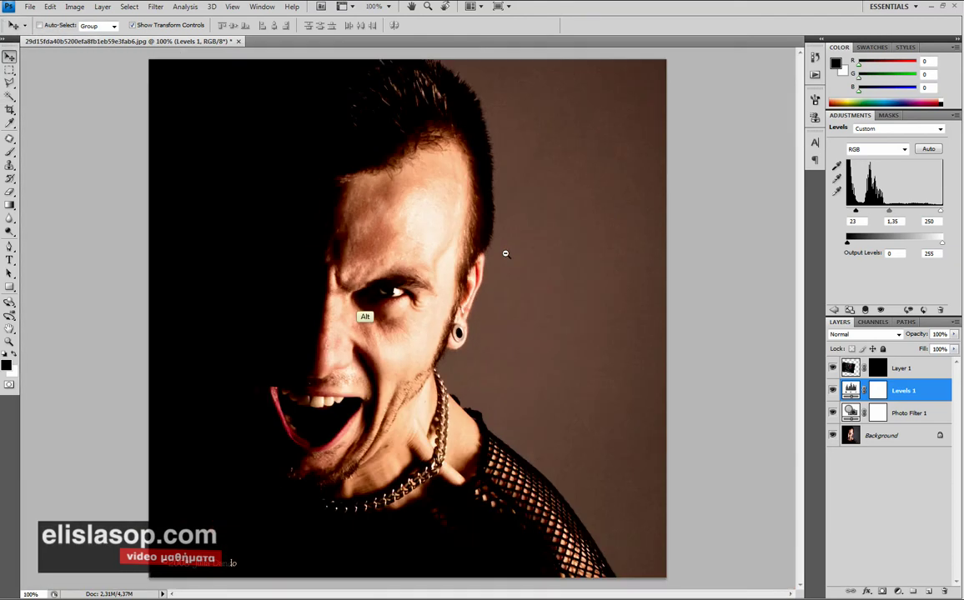
Step: Paint white on the Terminator layer's mask with a soft 25 px brush at 0% hardness to reveal the red eye
left_click(396, 270, "ctrl")
left_click_drag(437, 247, 577, 278)
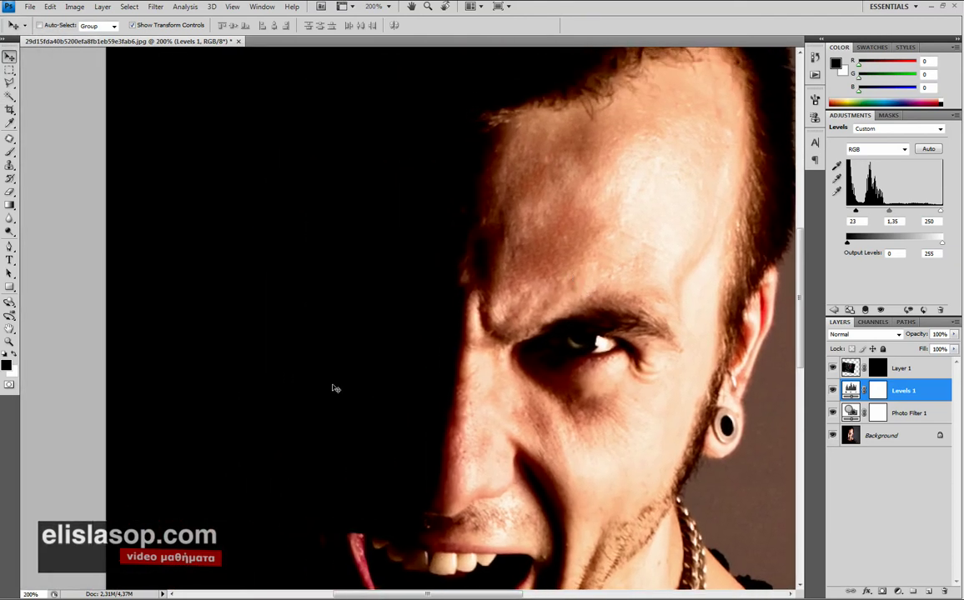
left_click_drag(341, 443, 344, 383)
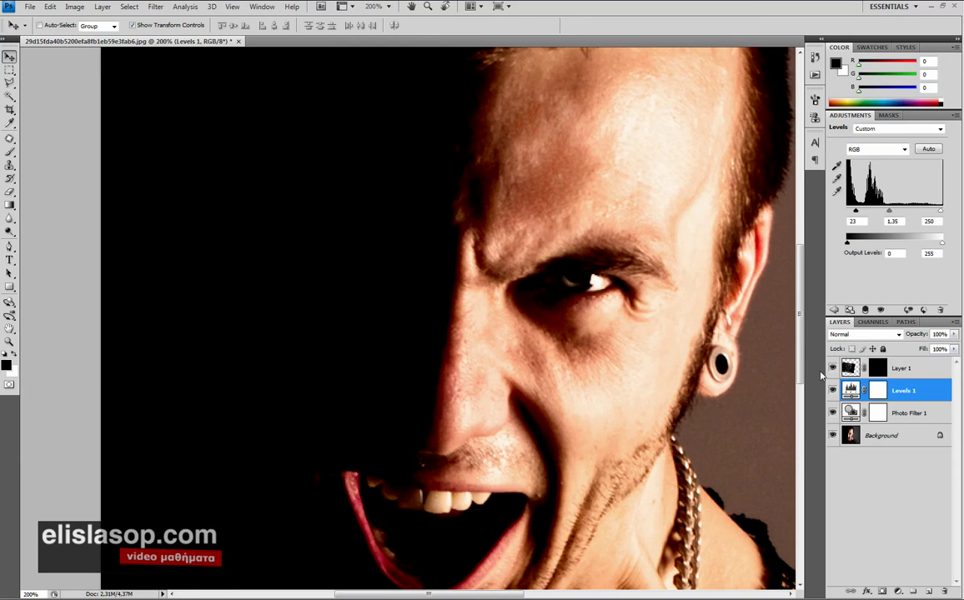
left_click(877, 369)
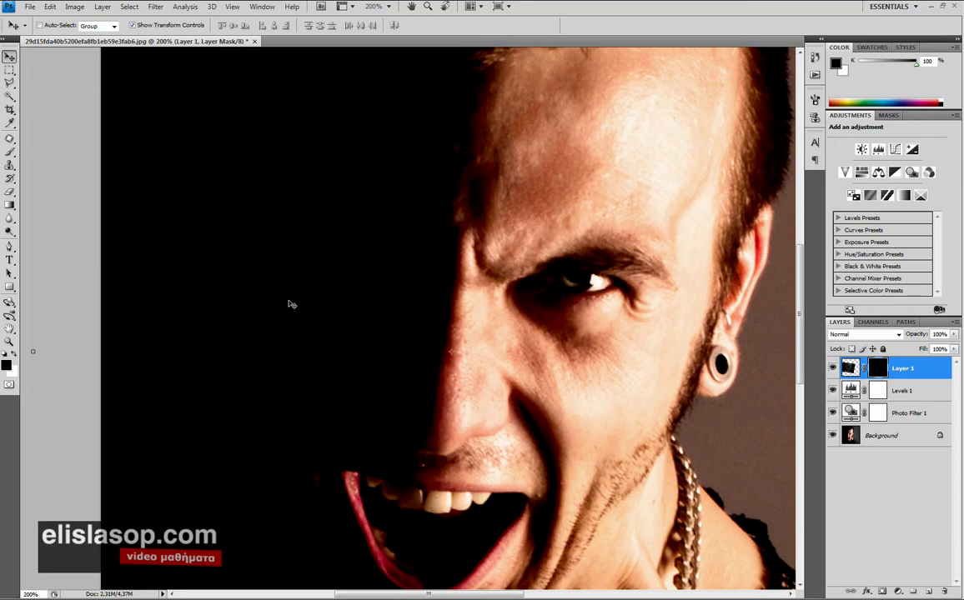
key("b")
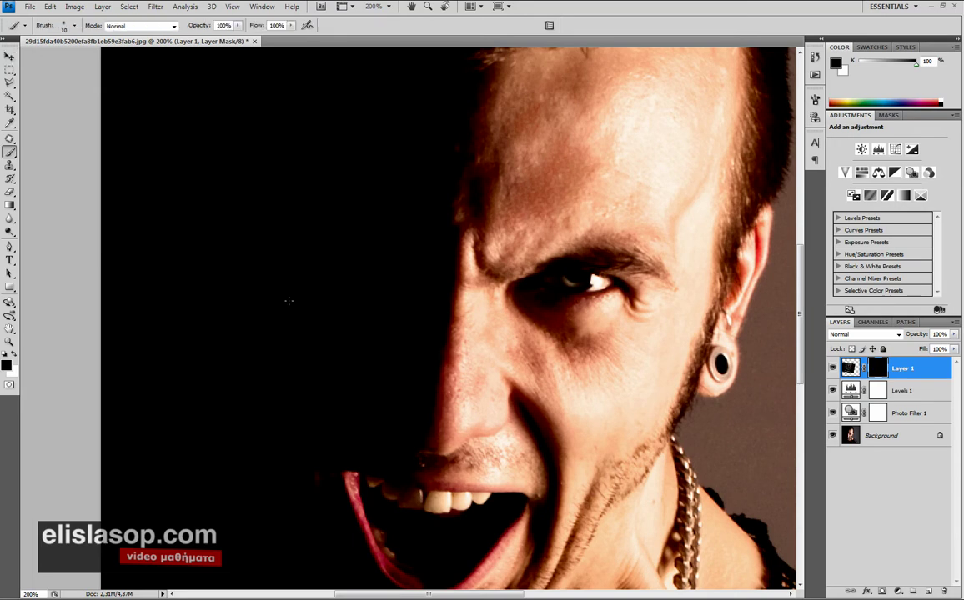
right_click(159, 234)
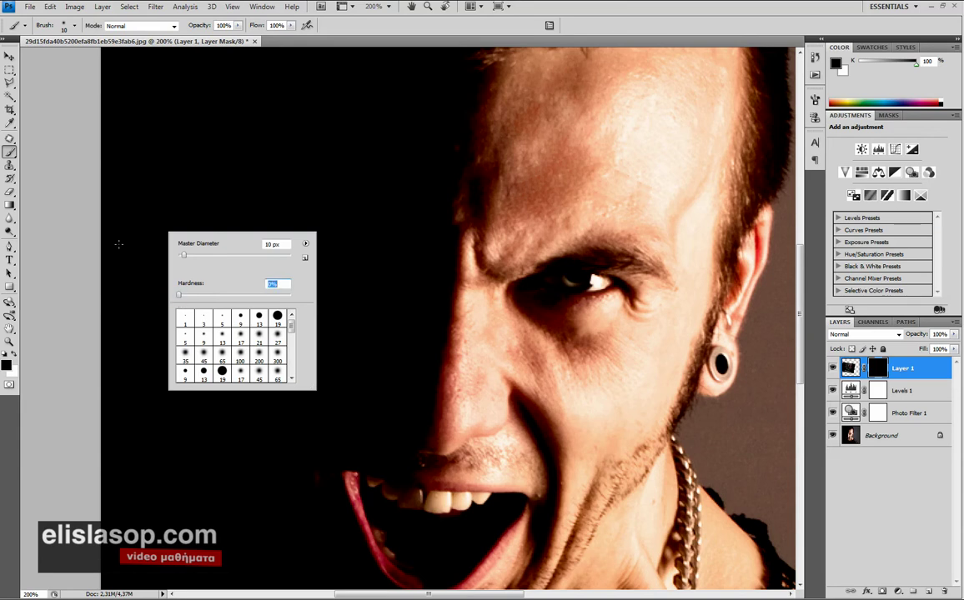
key("Return")
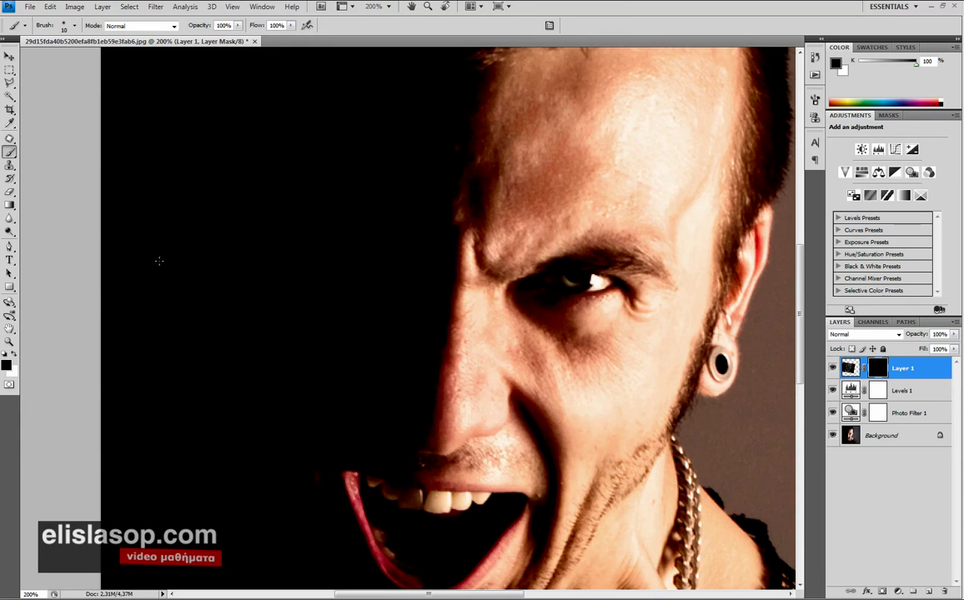
key("bracketright")
key("x")
left_click(336, 252)
mouse_move(336, 251)
left_mouse_down()
mouse_move(350, 249)
mouse_move(326, 240)
mouse_move(337, 242)
mouse_move(340, 225)
left_mouse_up()
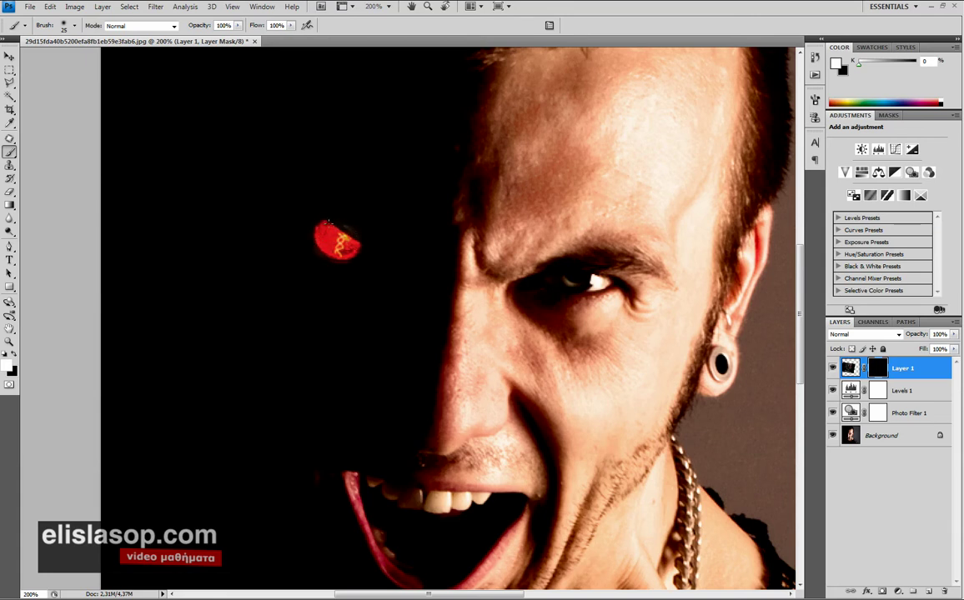
mouse_move(311, 228)
left_mouse_down()
mouse_move(311, 249)
mouse_move(322, 257)
mouse_move(365, 249)
left_mouse_up()
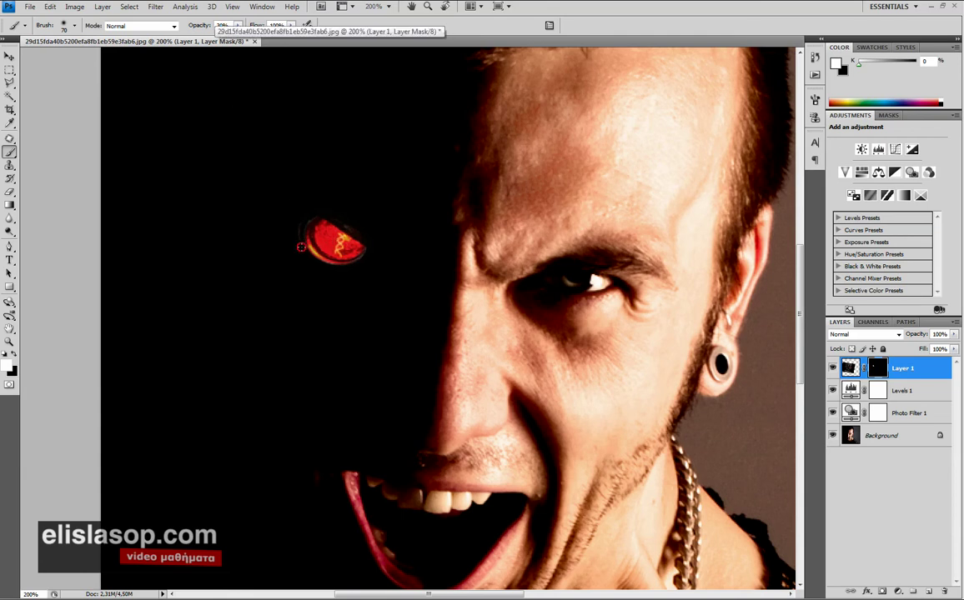
Step: Faintly reveal the metal brow and cheek around the red eye by painting white on the mask at 30% brush opacity
left_click_drag(366, 218, 310, 203)
left_click_drag(295, 314, 257, 354)
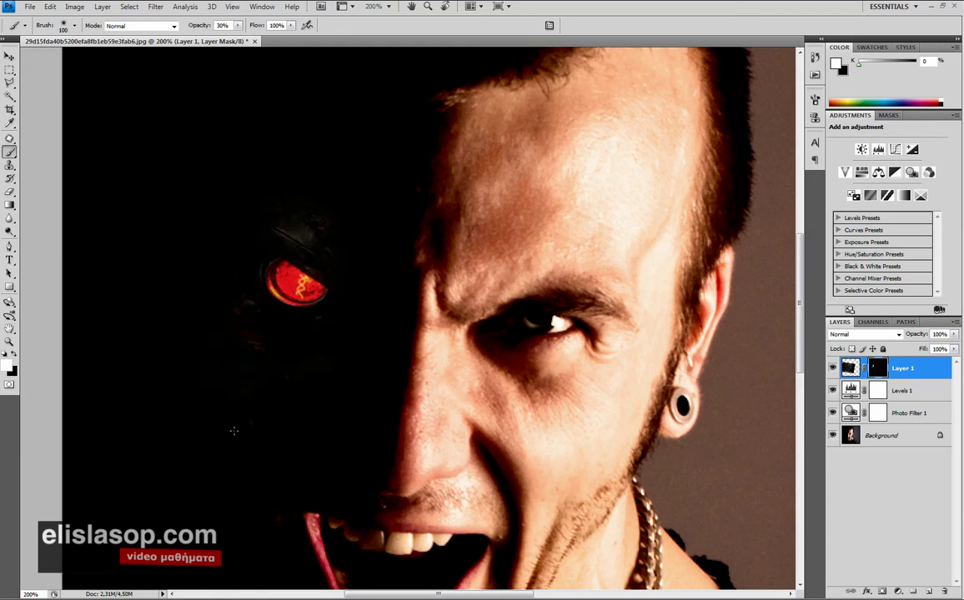
mouse_move(208, 392)
left_mouse_down()
mouse_move(208, 370)
mouse_move(172, 308)
mouse_move(204, 390)
mouse_move(194, 423)
left_mouse_up()
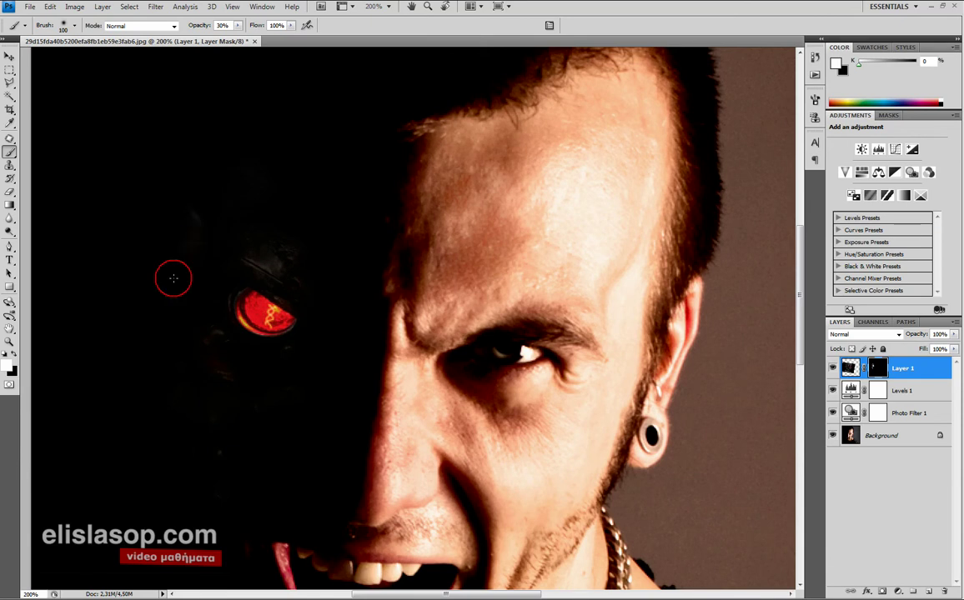
left_click_drag(170, 285, 193, 243)
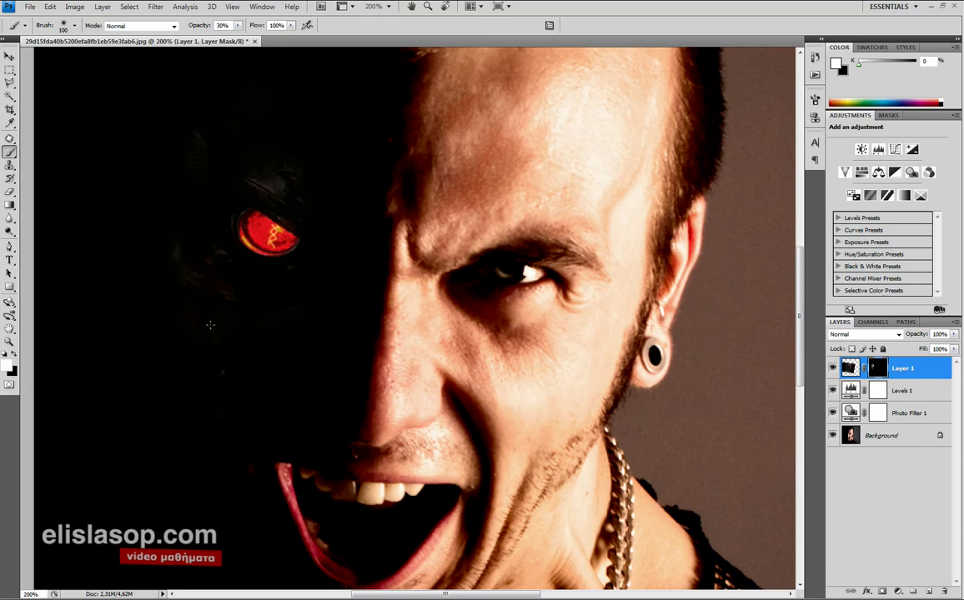
Step: Fade the revealed metal around the red eye by painting black on the mask with a 100 px brush at 30% opacity
left_click(215, 306, "alt")
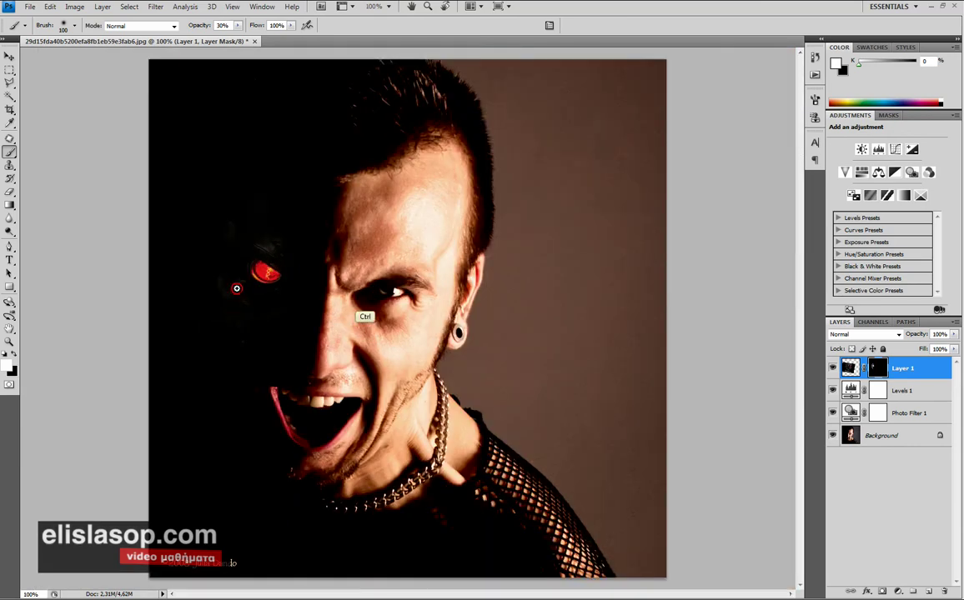
left_click(213, 261, "ctrl")
left_click_drag(171, 271, 236, 274)
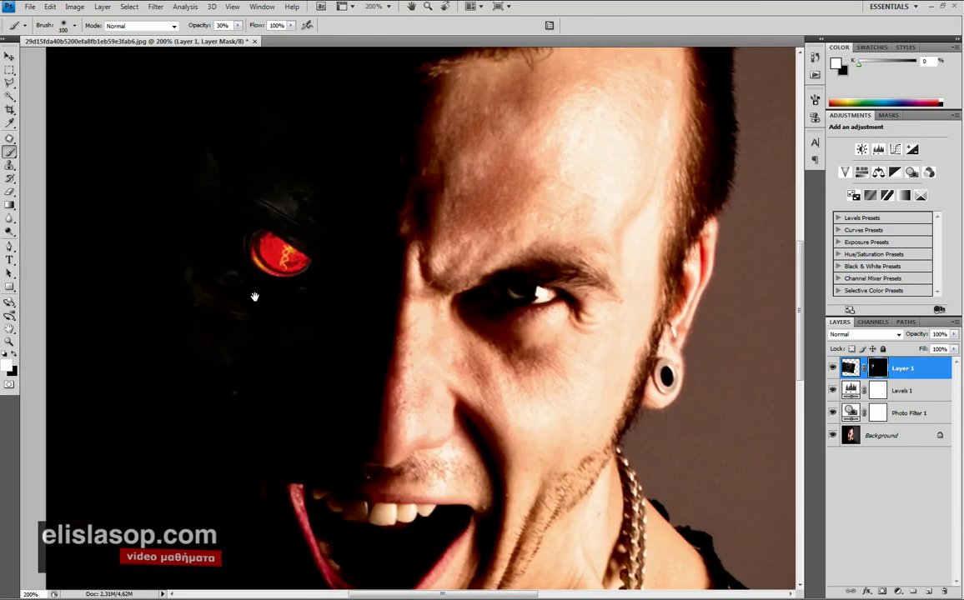
key("x")
left_click(171, 288)
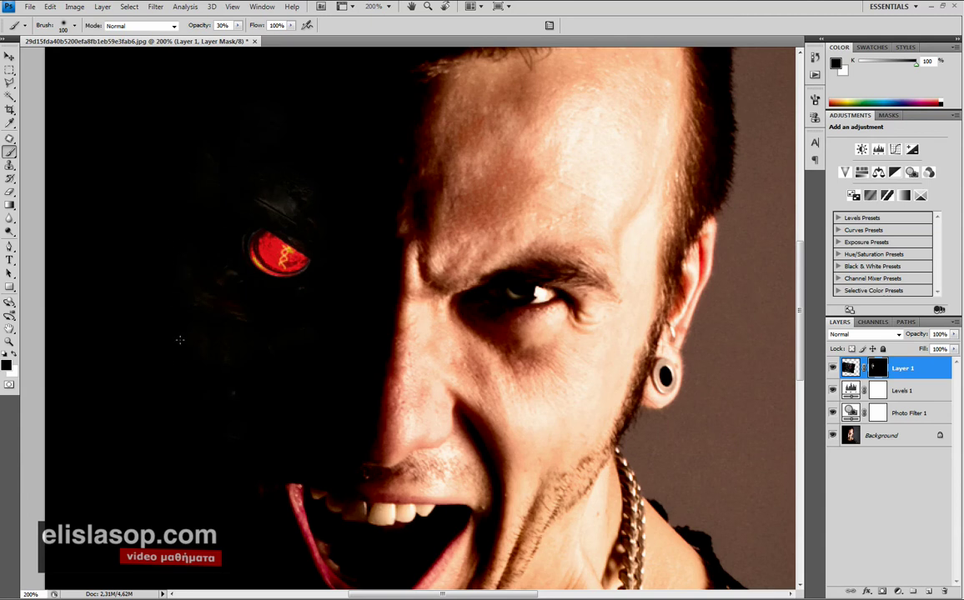
left_click(192, 261)
left_click_drag(325, 202, 209, 185)
left_click(214, 185, "alt")
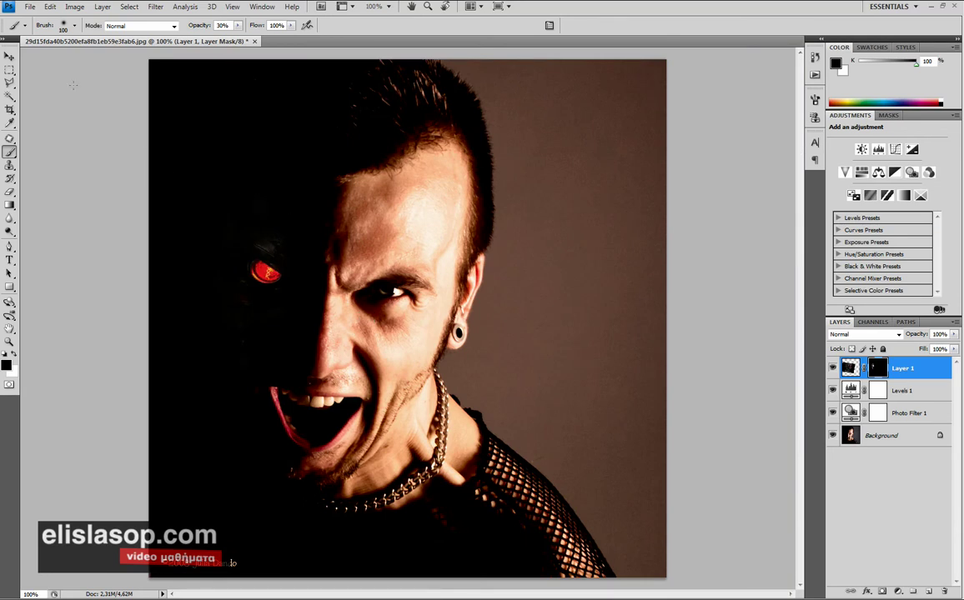
Step: Move the masked Terminator layer slightly right and down so the red eye lines up with the human eye
left_click(9, 56)
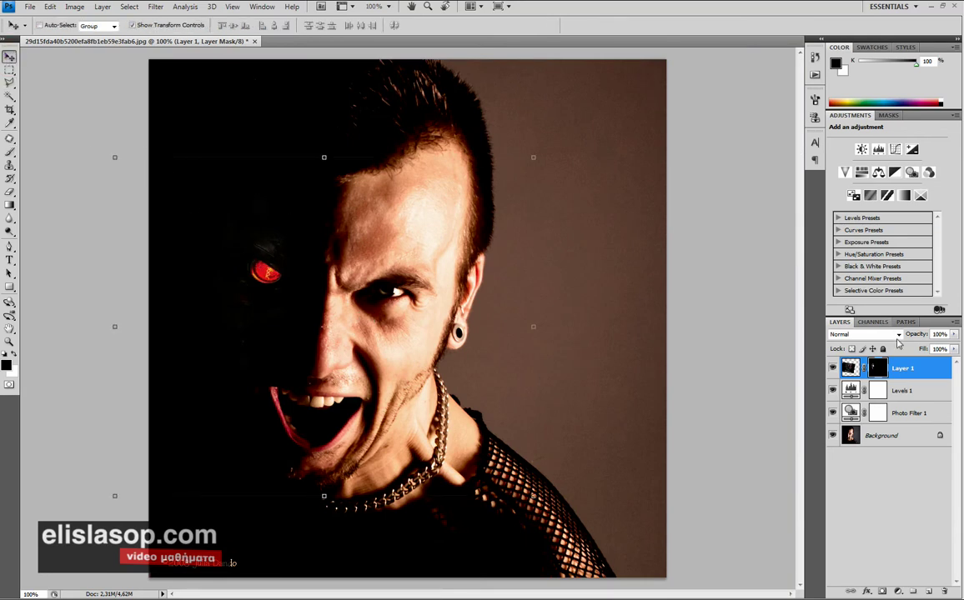
key("ctrl+2")
left_click_drag(260, 268, 268, 272)
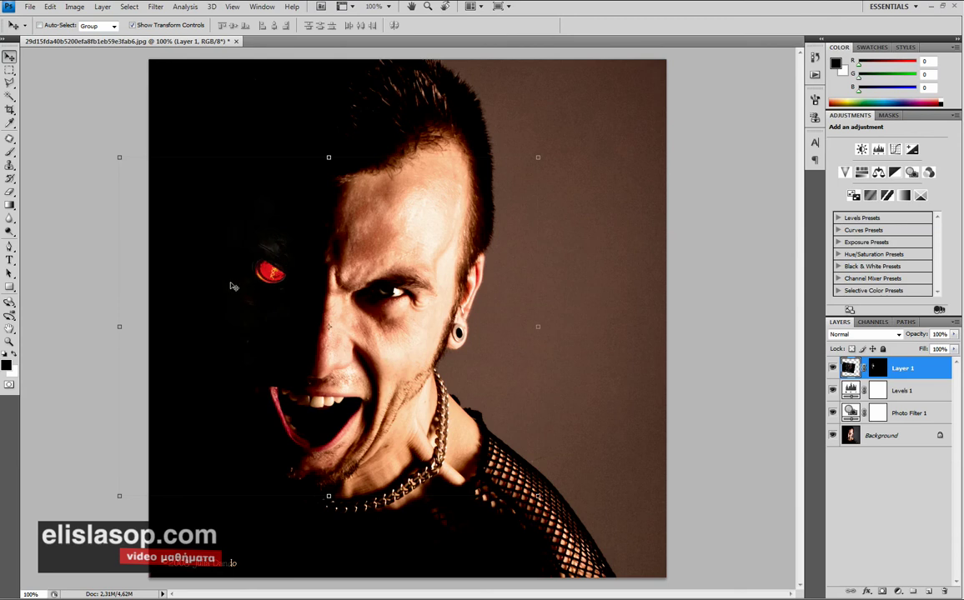
scroll(310, 272, "up", 1)
scroll(238, 273, "down", 1)
left_click(893, 444)
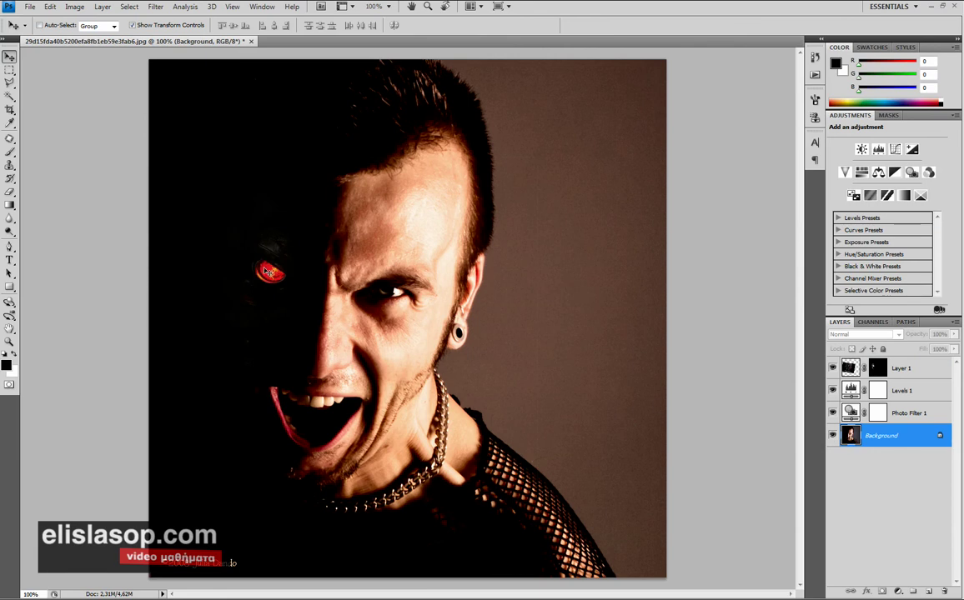
left_click(850, 368)
left_click_drag(260, 272, 256, 277)
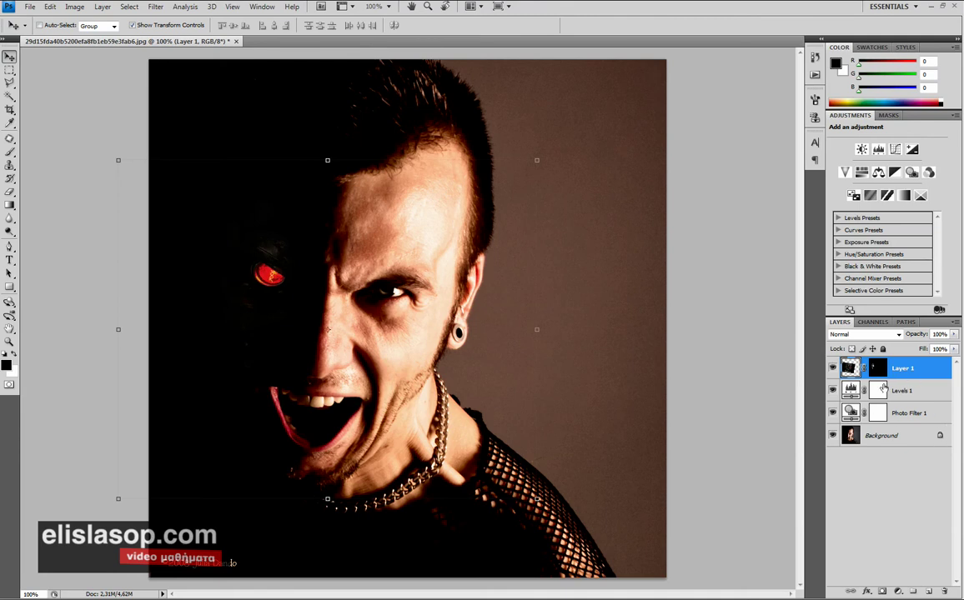
Step: Stamp all visible layers into a new merged layer at the top of the stack and duplicate it
left_click(907, 368)
key("ctrl+shift")
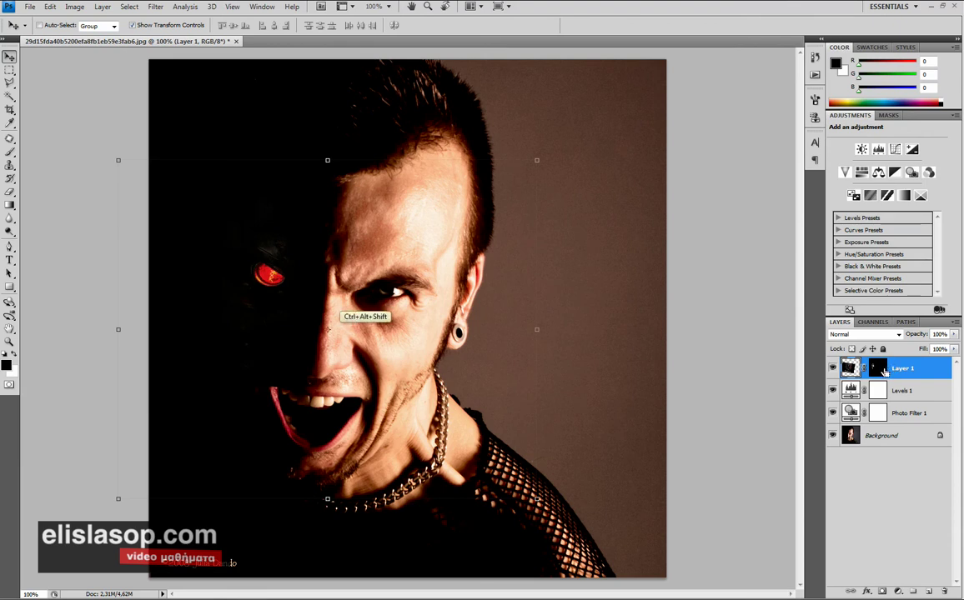
key("ctrl+shift+alt+e")
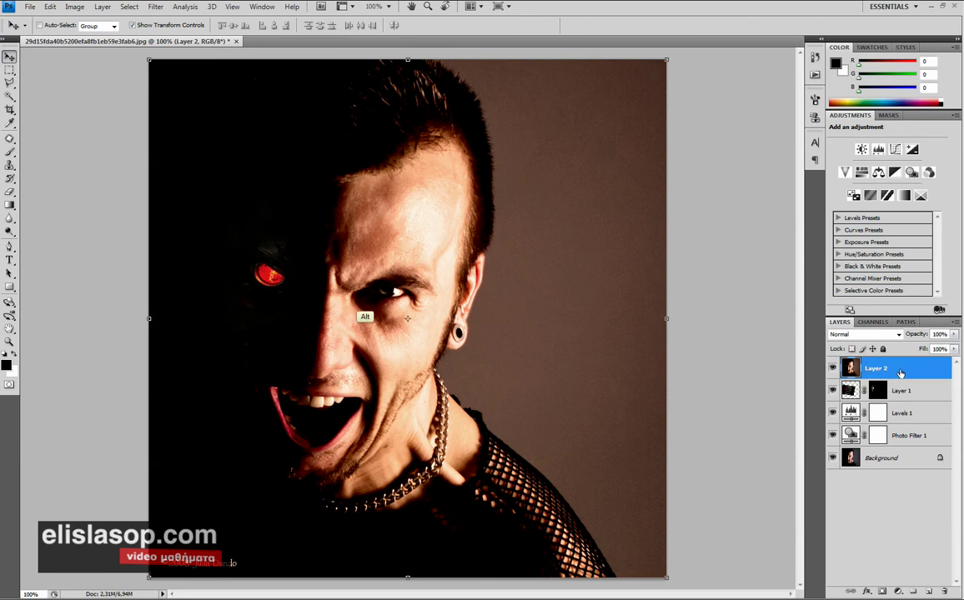
double_click(901, 371, "alt")
left_click(555, 213)
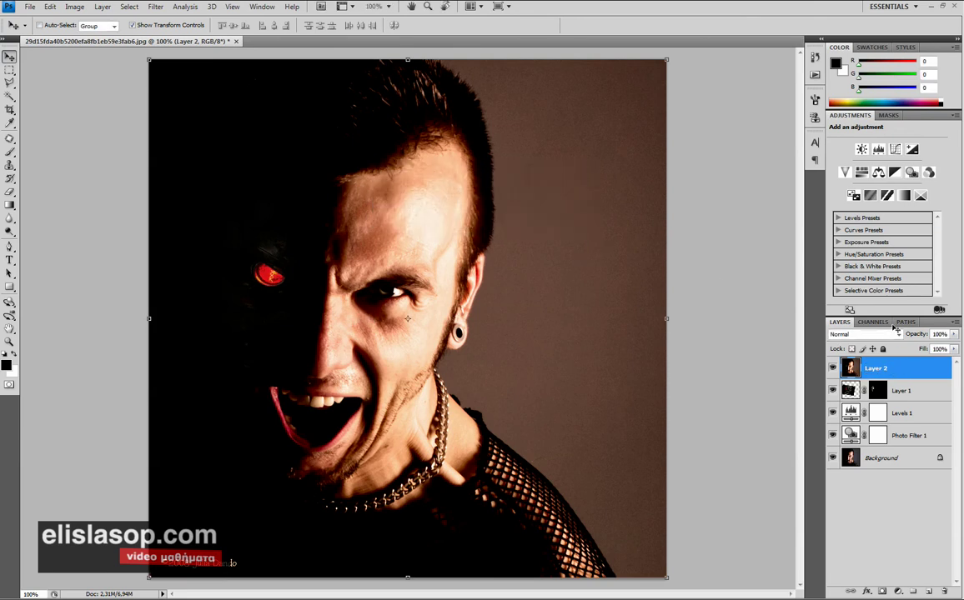
key("ctrl+j")
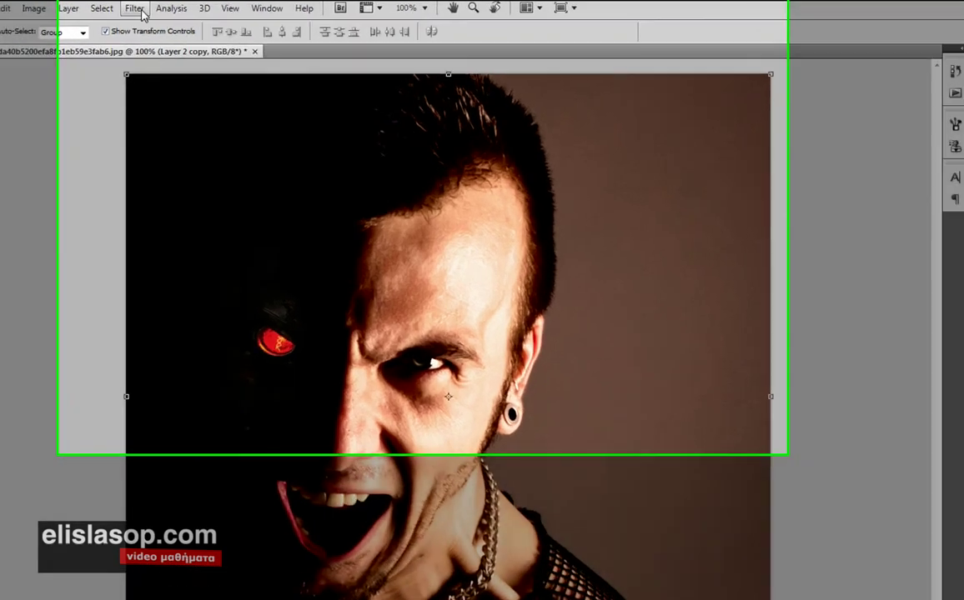
Step: Open the Liquify filter on the merged layer copy and push the human eye and brow toward the nose with a brush of size 178
left_click(156, 8)
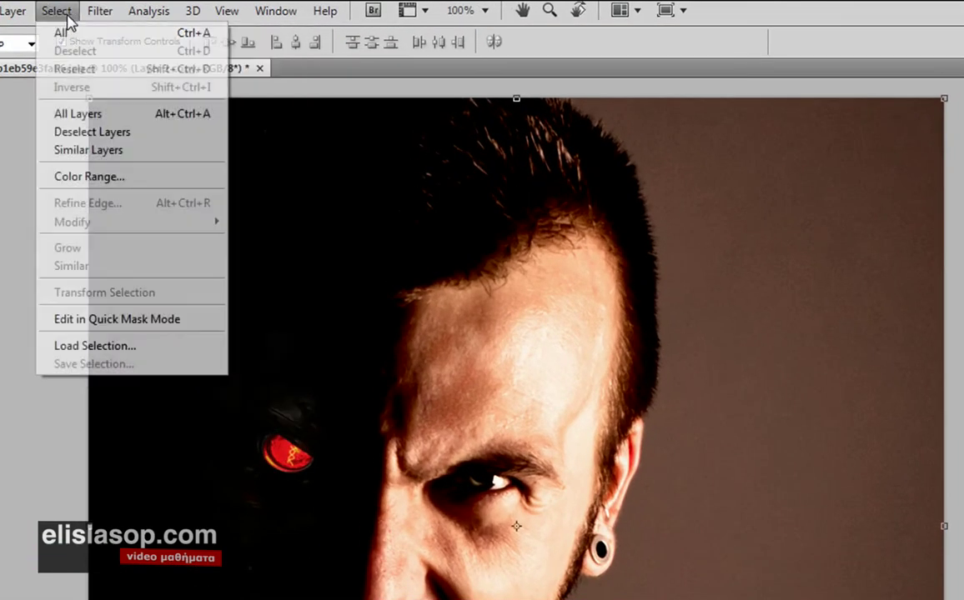
mouse_move(73, 24)
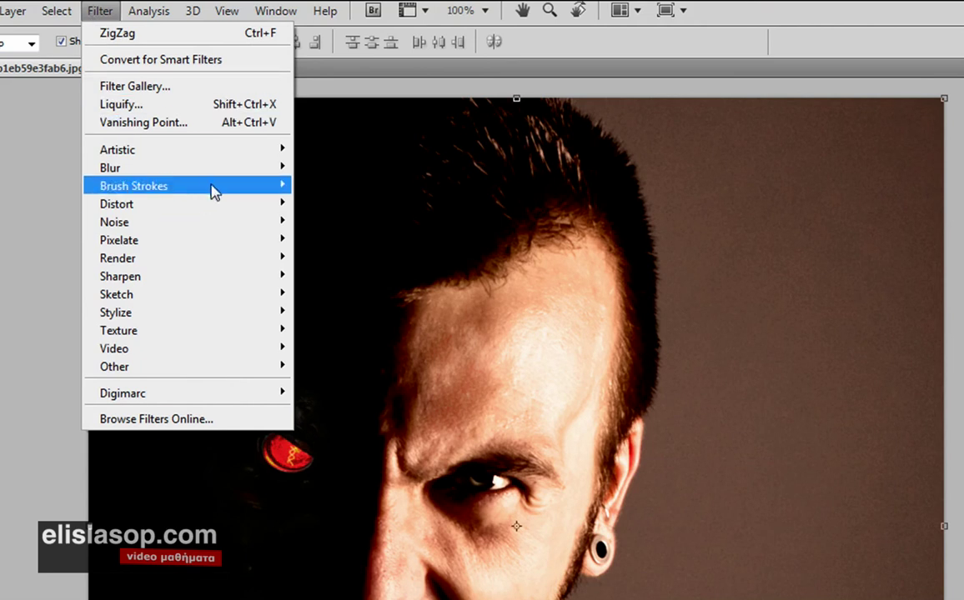
mouse_move(201, 188)
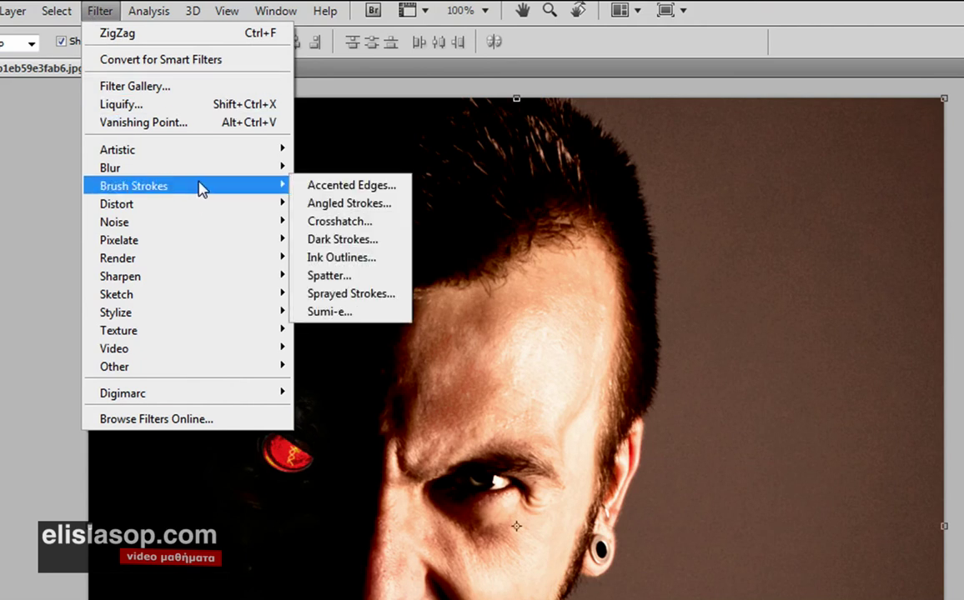
left_click(170, 105)
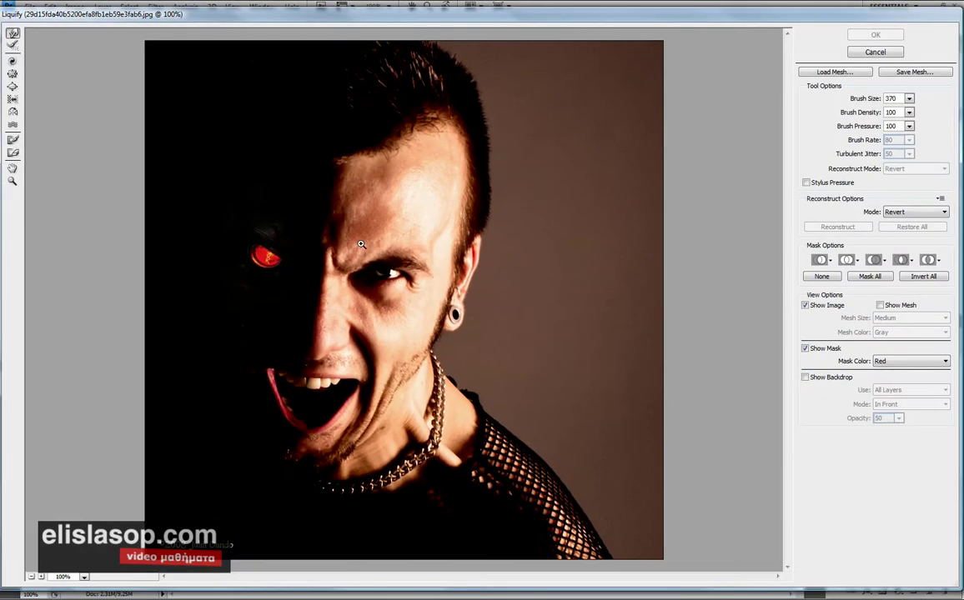
left_click(358, 248, "ctrl")
left_click_drag(415, 262, 326, 222)
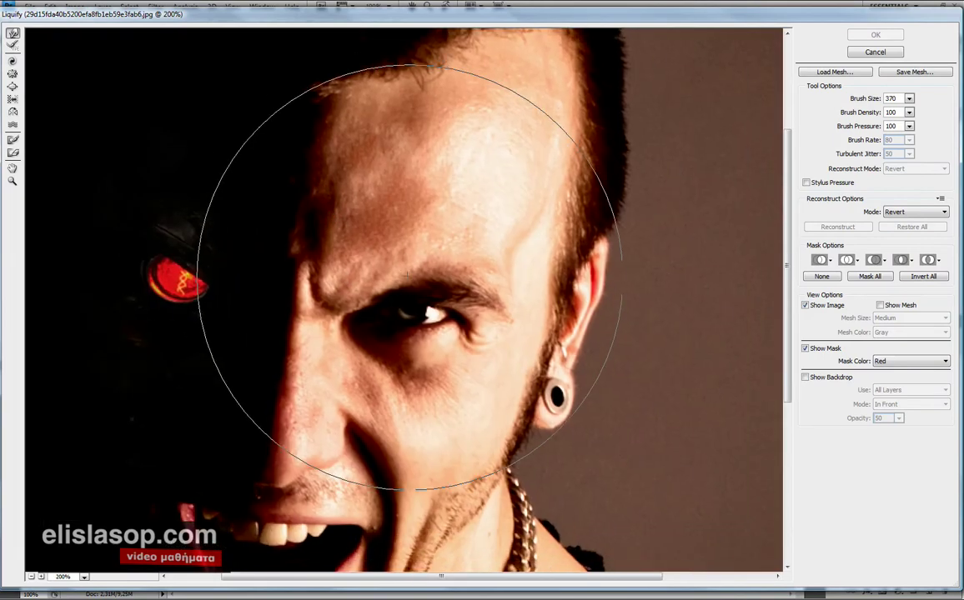
left_click_drag(864, 98, 807, 112)
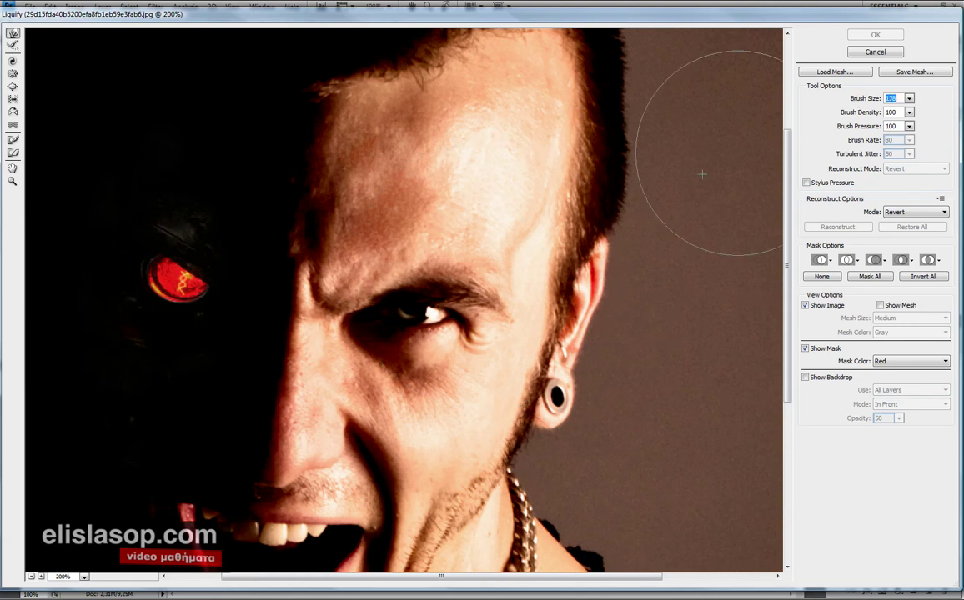
mouse_move(456, 290)
left_mouse_down()
mouse_move(459, 312)
mouse_move(367, 290)
left_mouse_up()
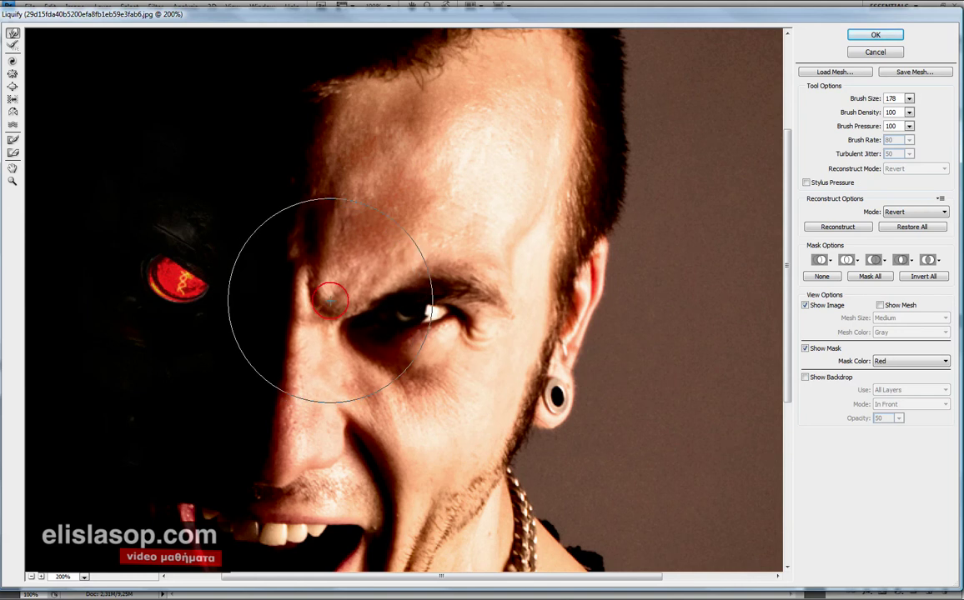
Step: Refine the warp around the human eye and brow with a brush of size 112 and apply the Liquify filter
left_click_drag(868, 101, 771, 94)
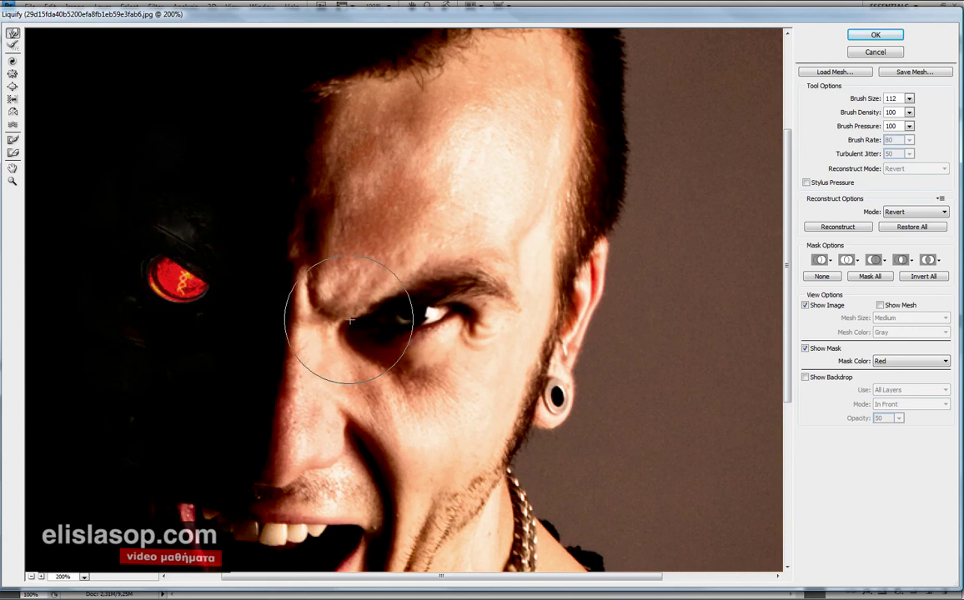
left_click(412, 344)
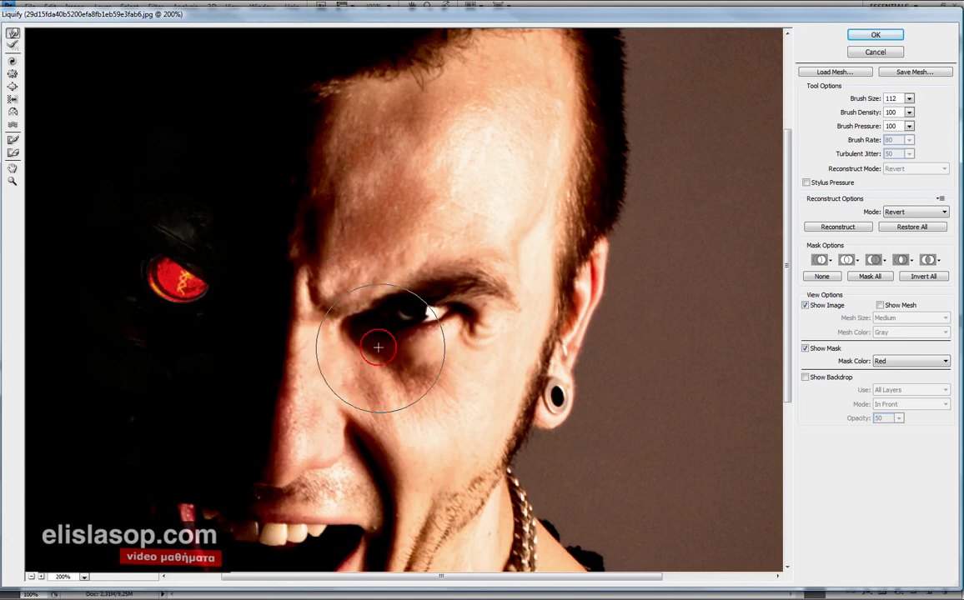
left_click(319, 294)
mouse_move(318, 294)
left_mouse_down()
mouse_move(279, 294)
mouse_move(197, 262)
mouse_move(216, 276)
left_mouse_up()
key("ctrl+z")
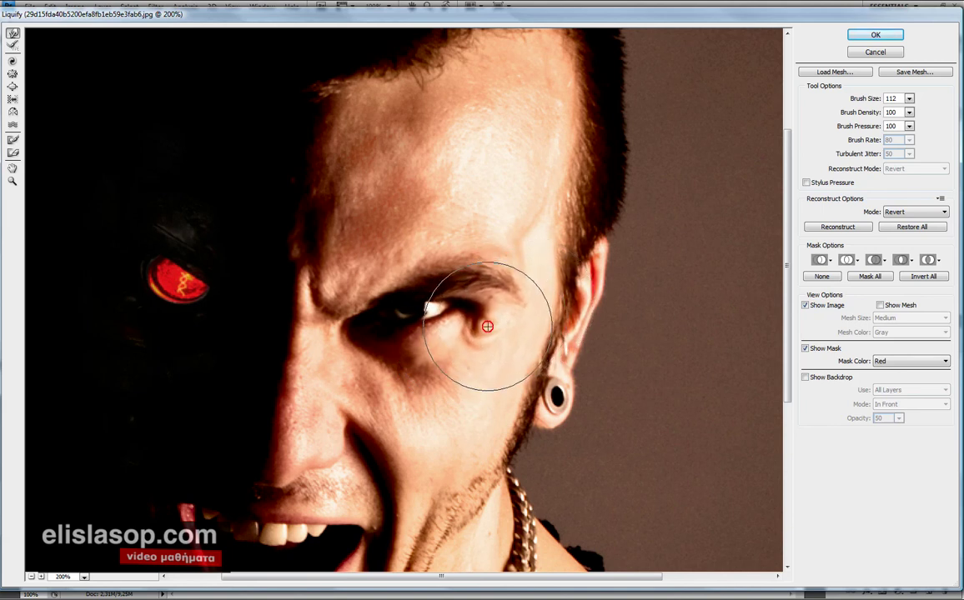
left_click(871, 36)
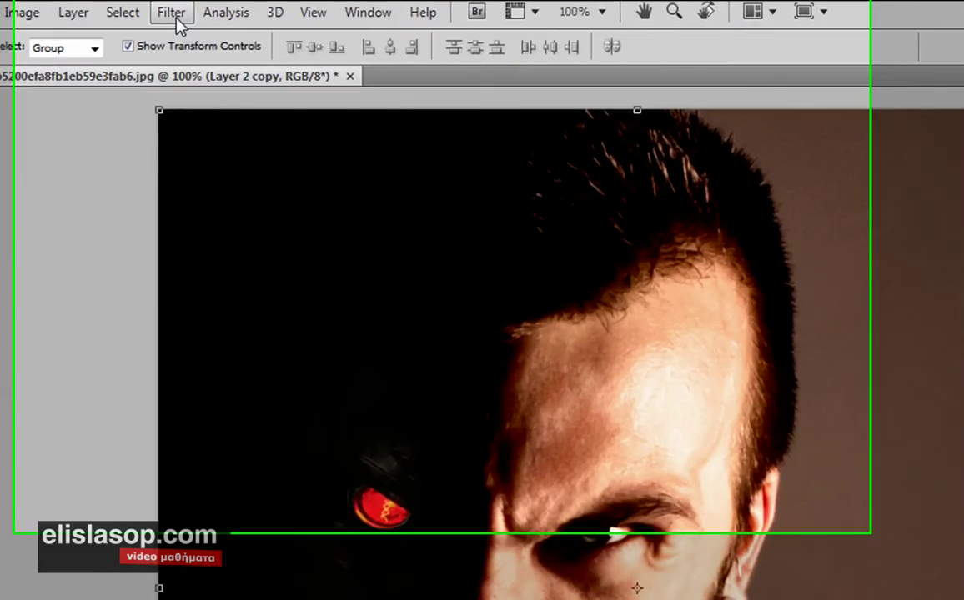
Step: Duplicate the liquified layer and keep the duplicate directly beneath the active Layer 2 copy
left_click(155, 6)
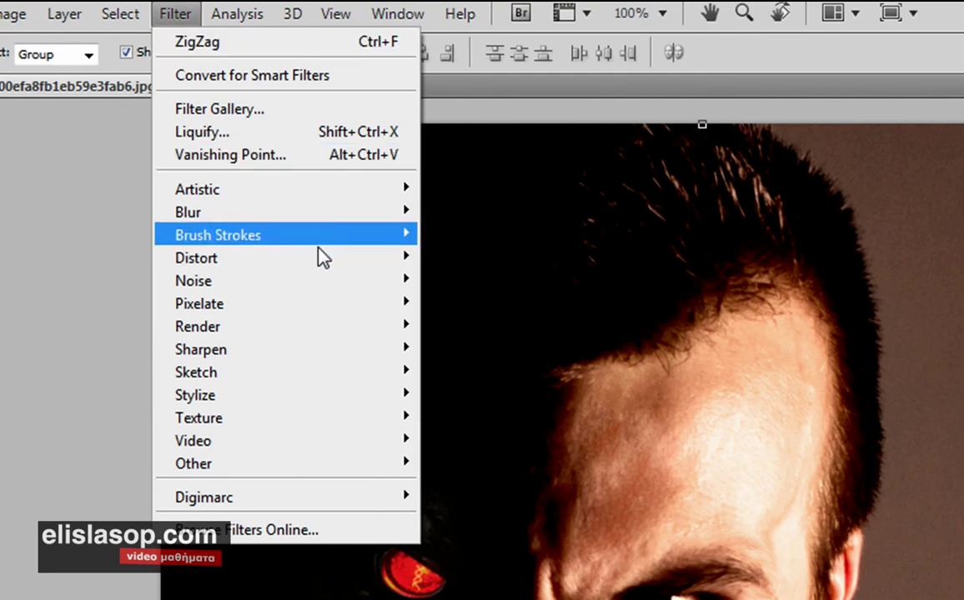
key("Escape")
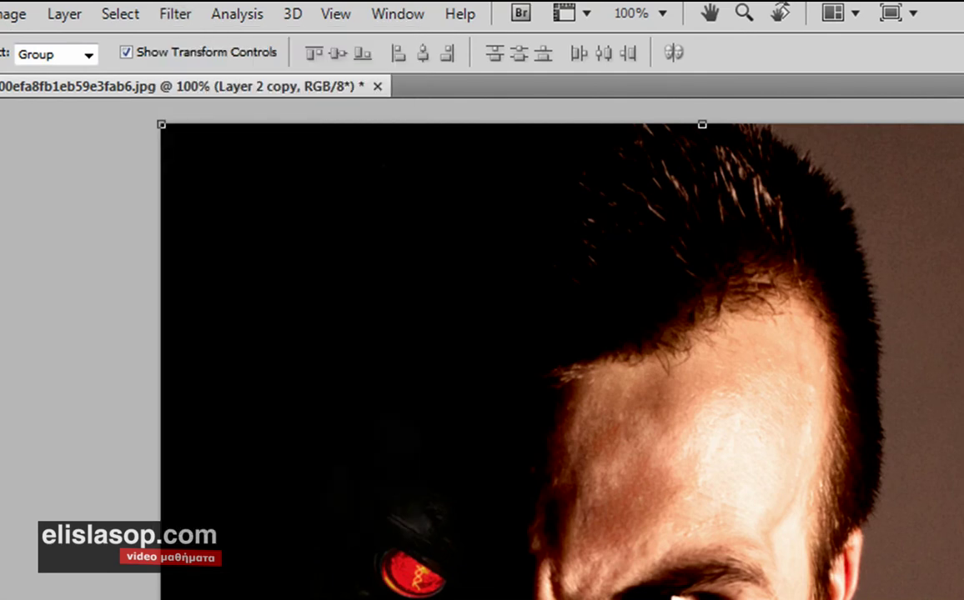
key("ctrl+j")
key("ctrl+z")
Step: Apply the Halftone Pattern sketch filter to the top layer with the Line pattern type, size 2 and contrast 13
left_click(174, 15)
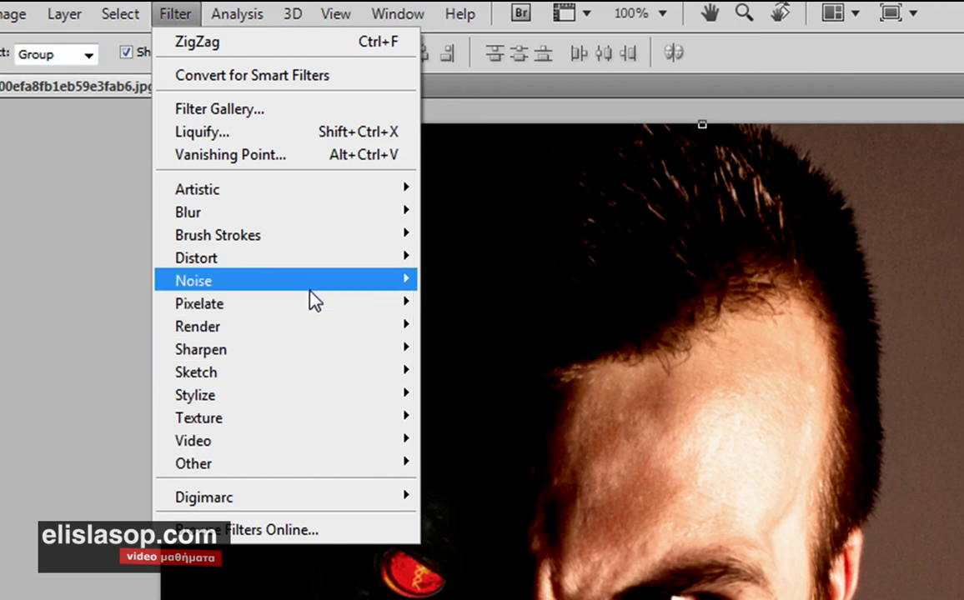
mouse_move(310, 268)
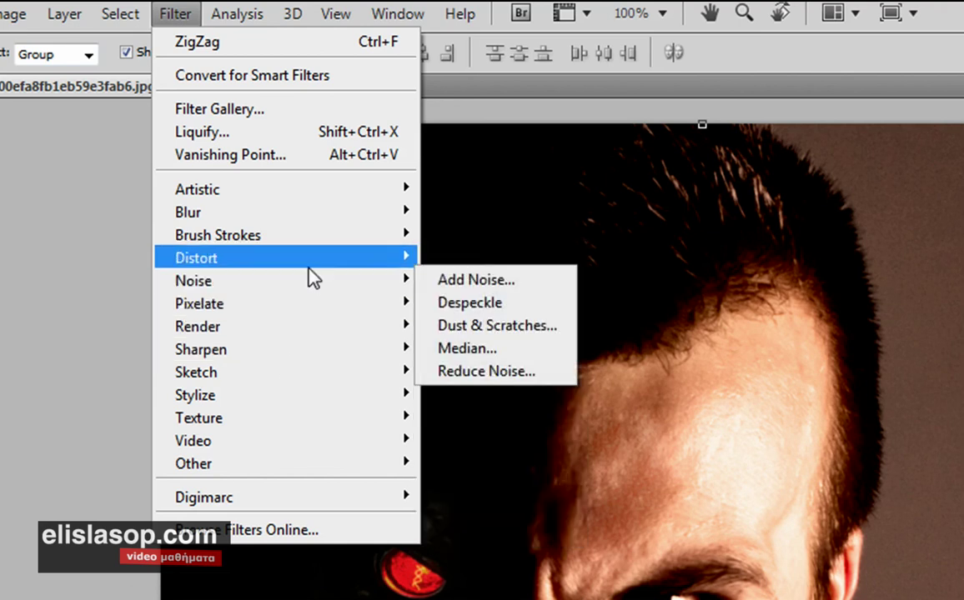
mouse_move(302, 377)
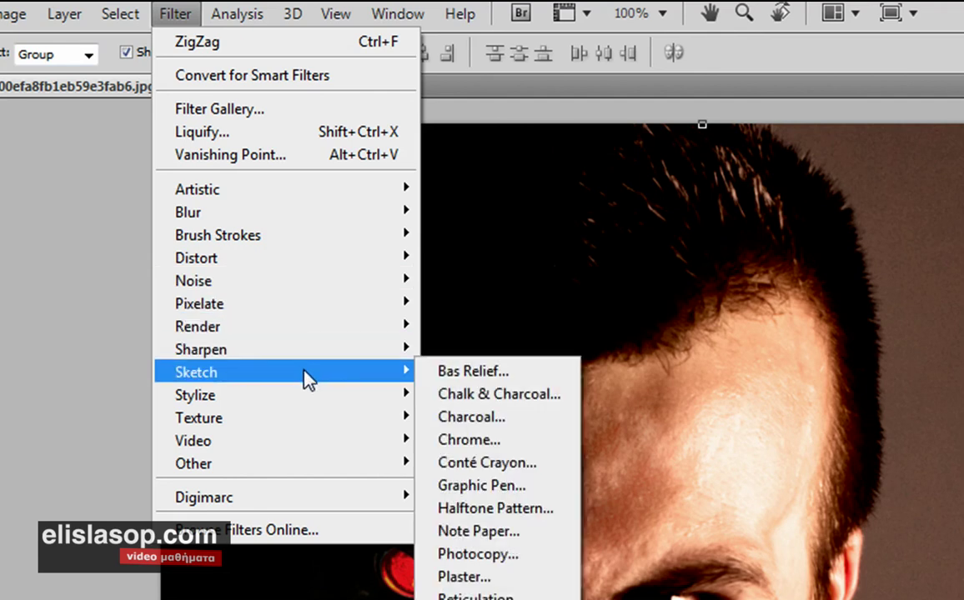
left_click(501, 508)
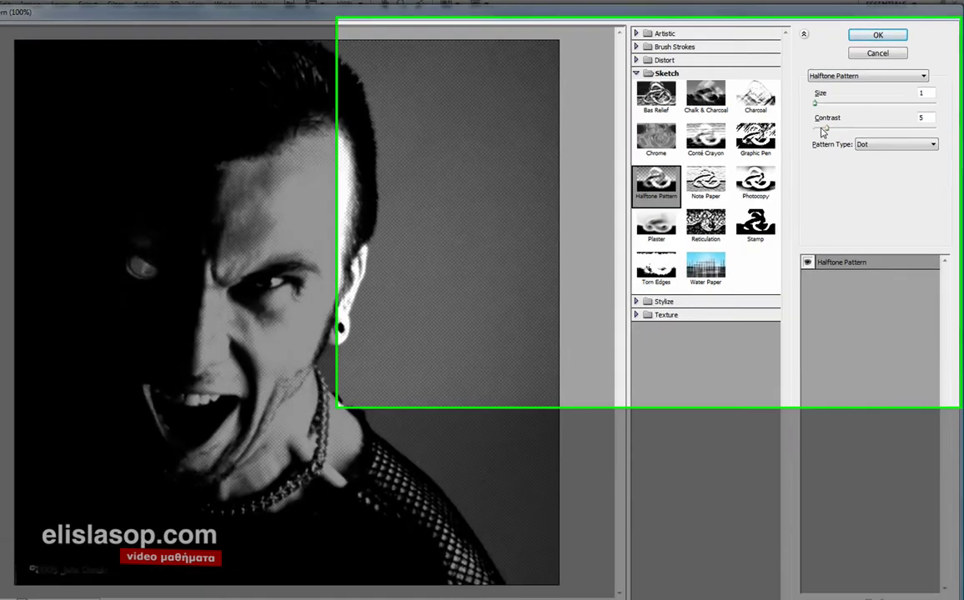
mouse_move(832, 125)
left_mouse_down()
mouse_move(850, 130)
mouse_move(840, 127)
left_mouse_up()
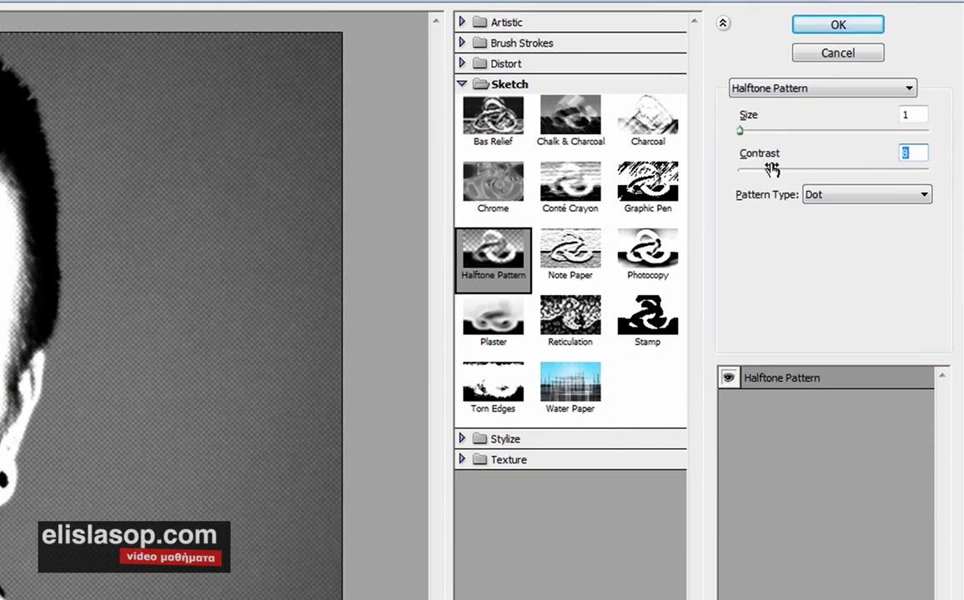
left_click(831, 196)
left_click(833, 237)
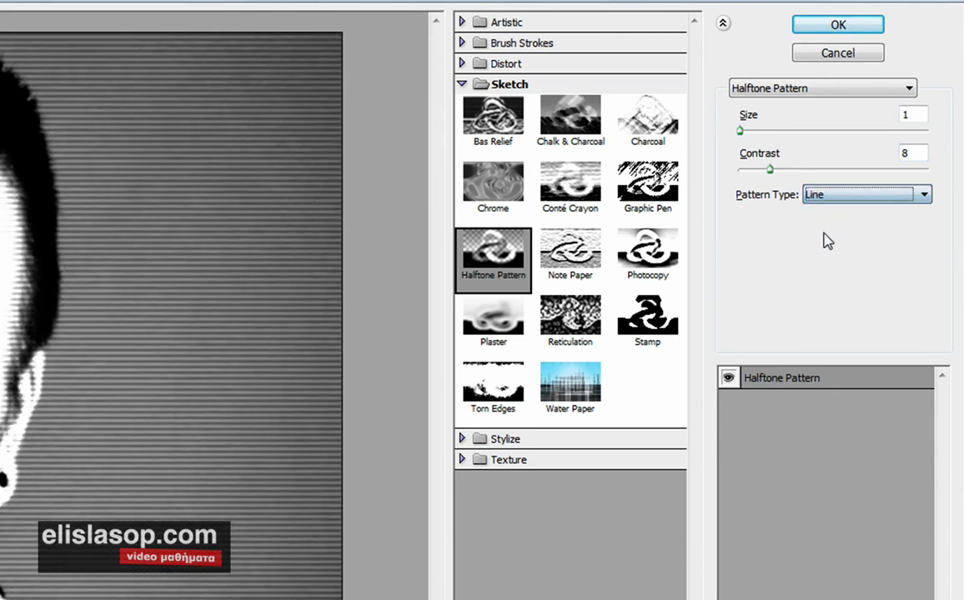
left_click_drag(770, 170, 787, 172)
mouse_move(740, 131)
left_mouse_down()
mouse_move(821, 133)
mouse_move(753, 135)
left_mouse_up()
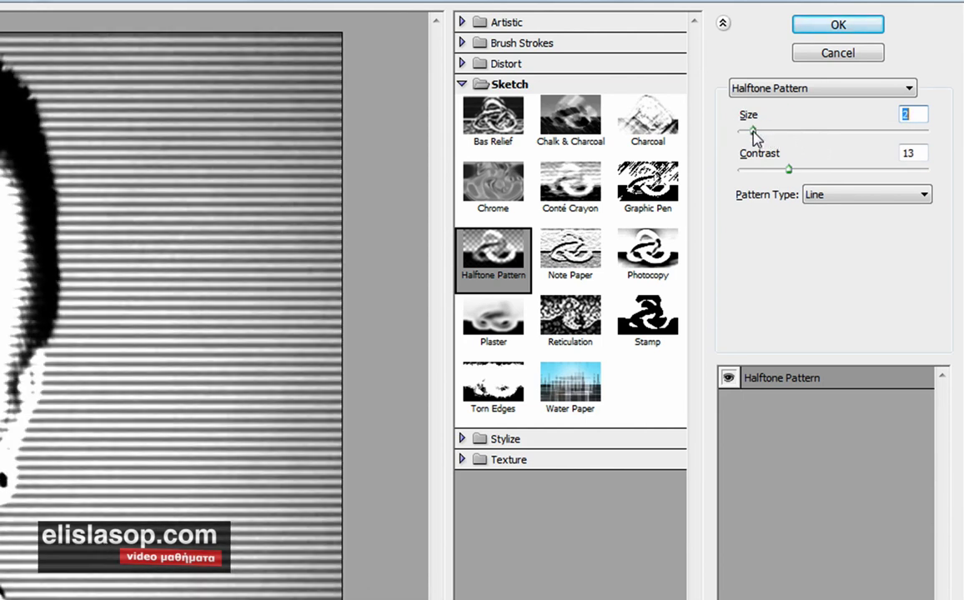
left_click(817, 89)
left_click(758, 88)
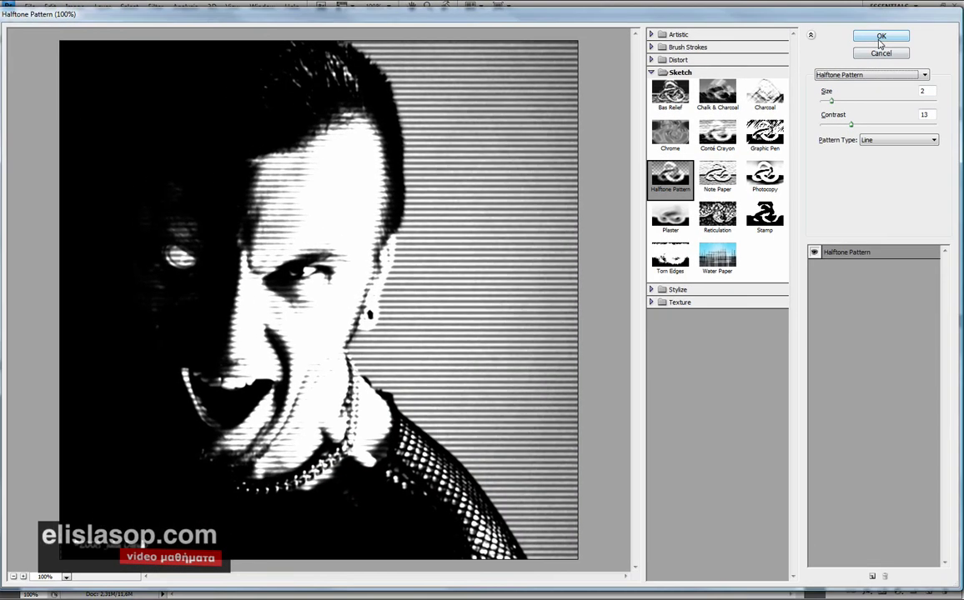
left_click(838, 25)
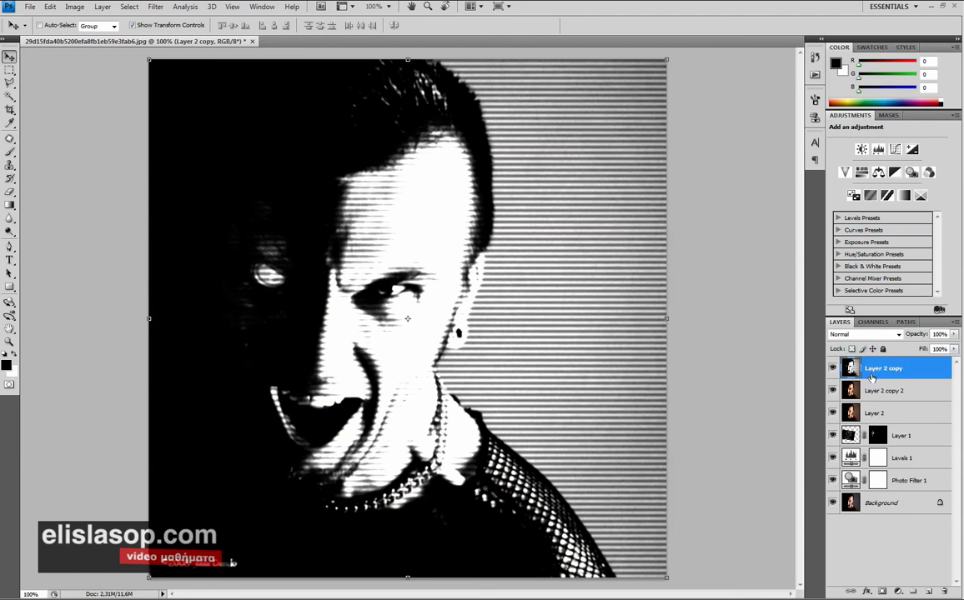
Step: Add a colorized Hue/Saturation adjustment layer above the halftone layer with hue 104, saturation 28 and lightness +2
left_click(899, 591)
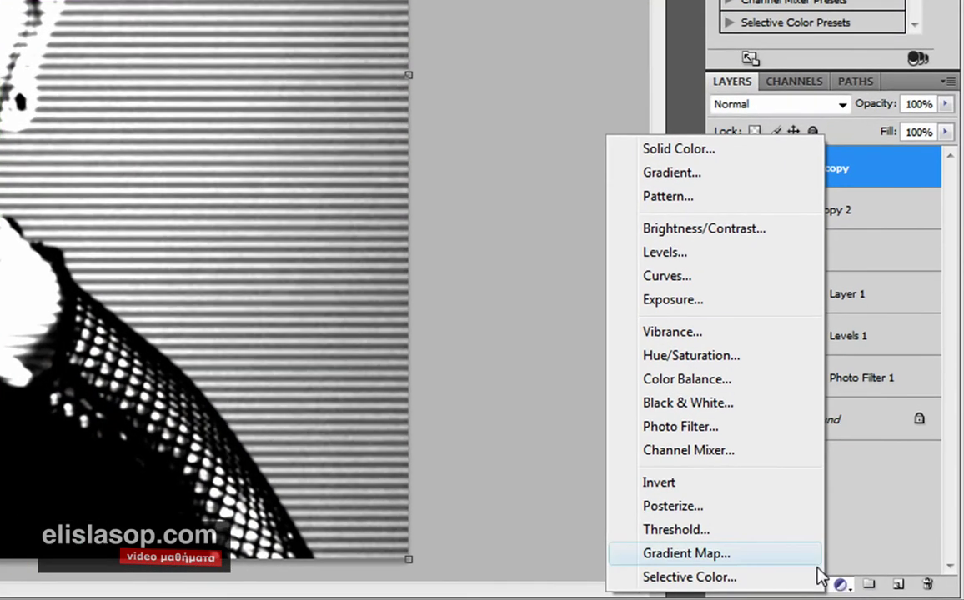
left_click(710, 357)
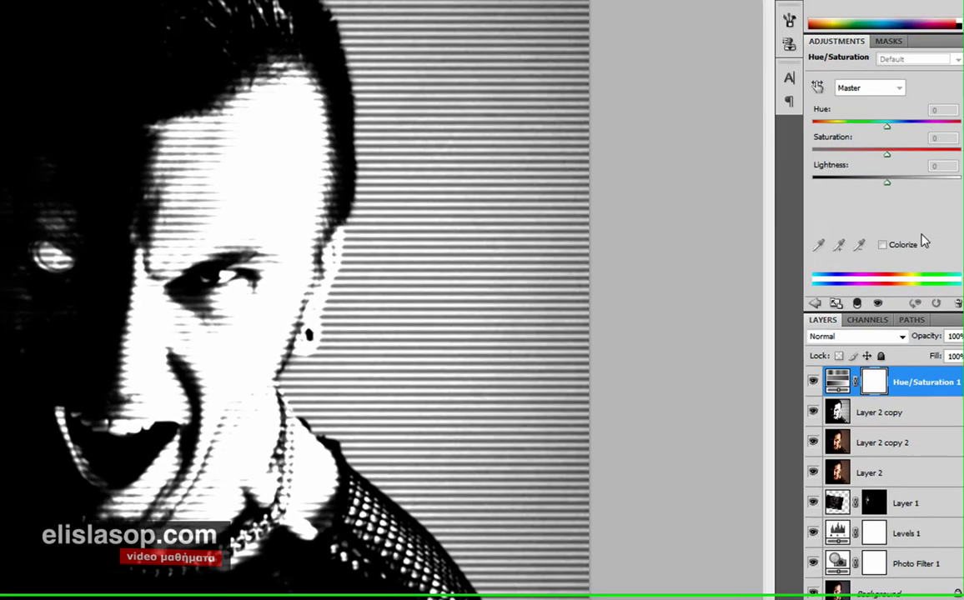
left_click(833, 52)
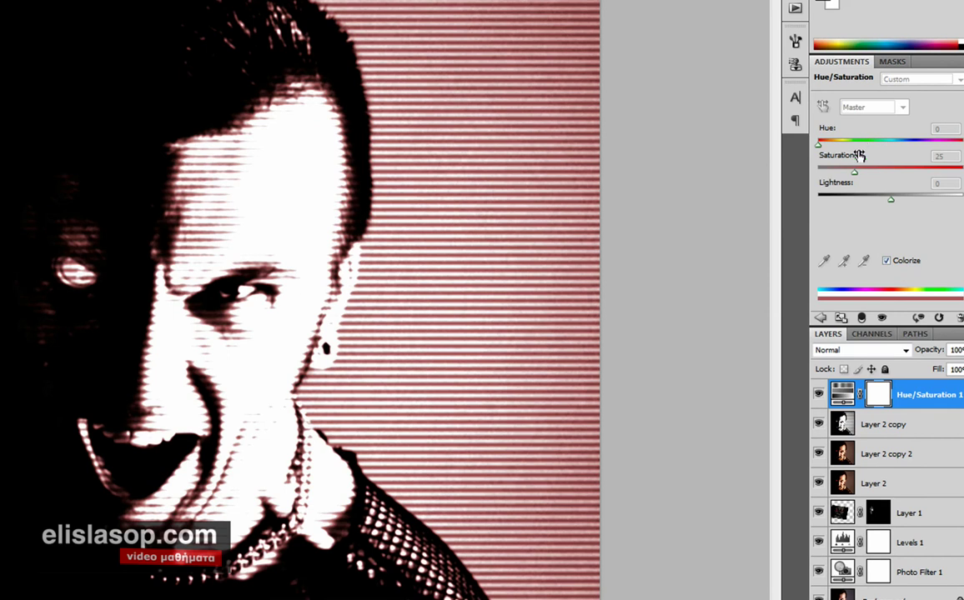
left_click_drag(819, 148, 863, 153)
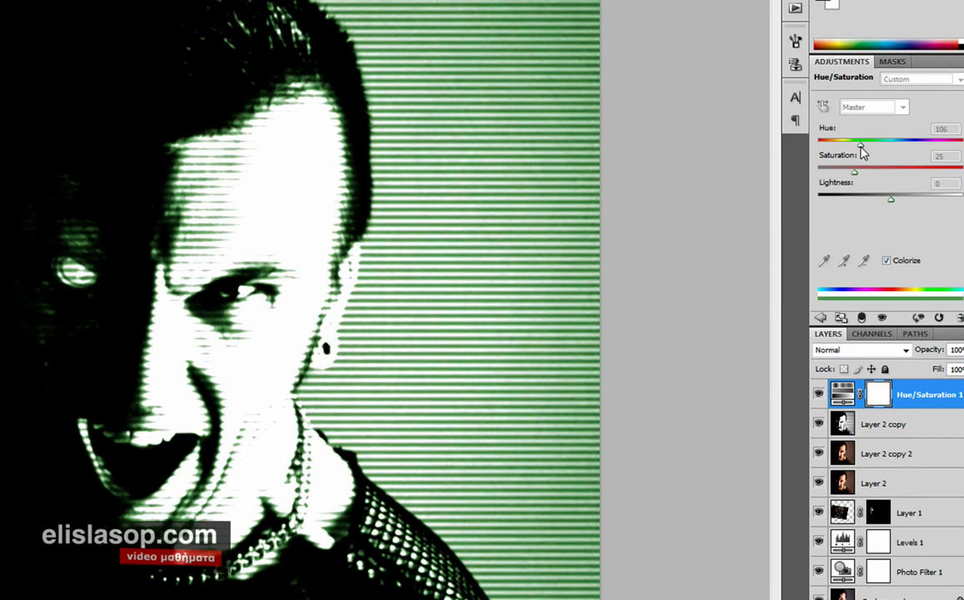
mouse_move(890, 202)
left_mouse_down()
mouse_move(842, 204)
mouse_move(906, 206)
mouse_move(891, 204)
left_mouse_up()
mouse_move(854, 171)
left_mouse_down()
mouse_move(878, 173)
mouse_move(855, 173)
left_mouse_up()
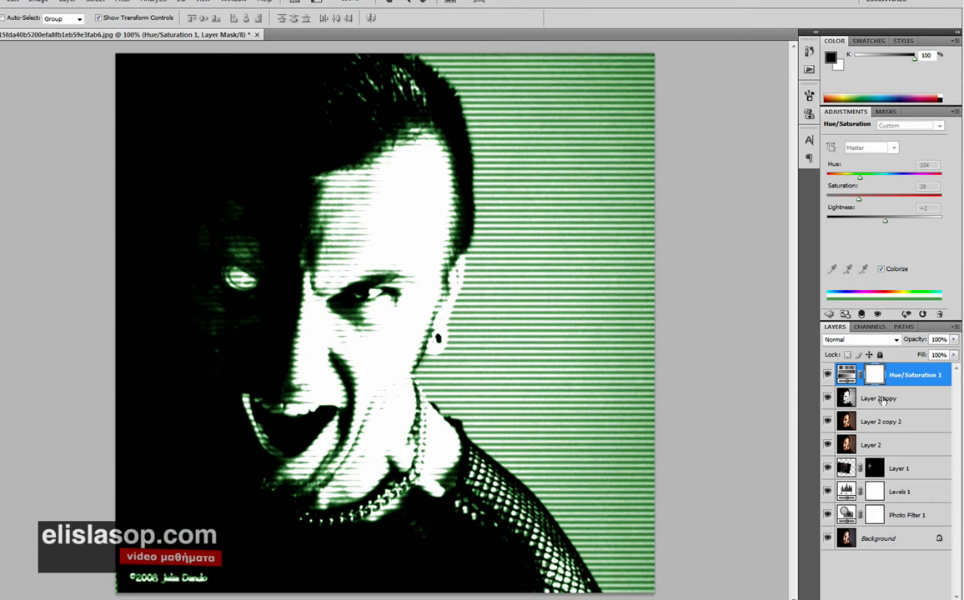
Step: Merge the Hue/Saturation adjustment layer with the halftone layer beneath it
left_click(882, 399, "shift")
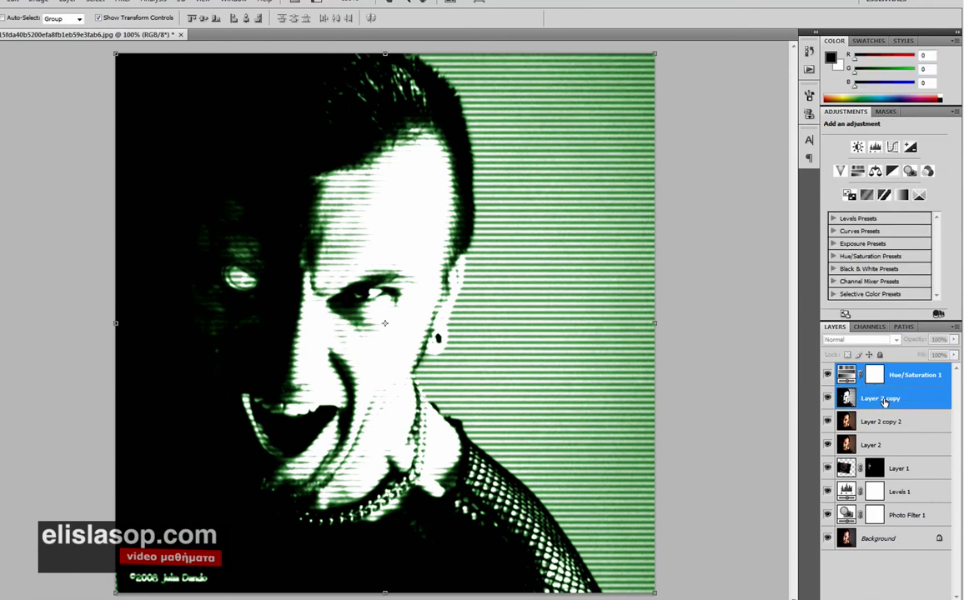
right_click(885, 399)
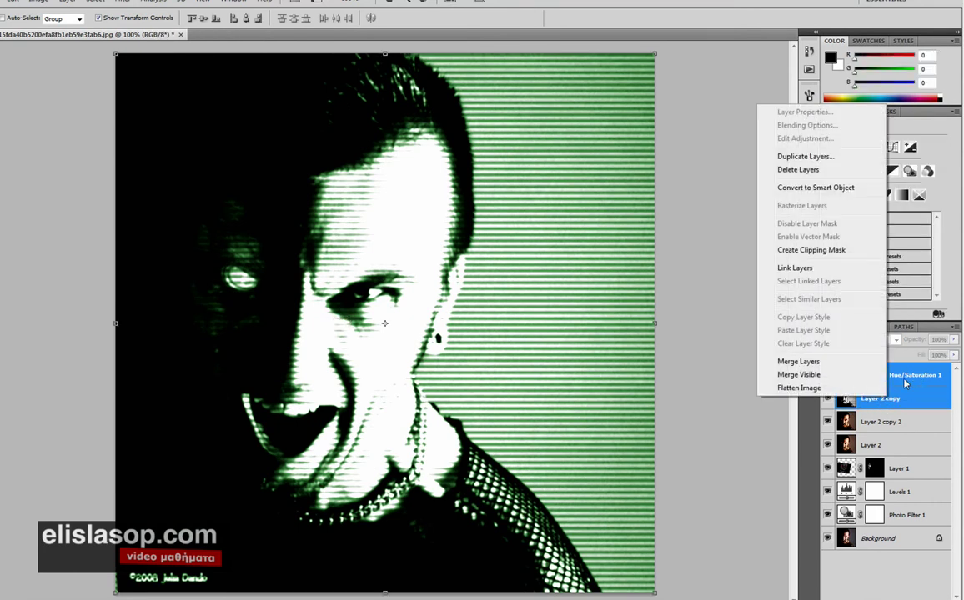
left_click(798, 362)
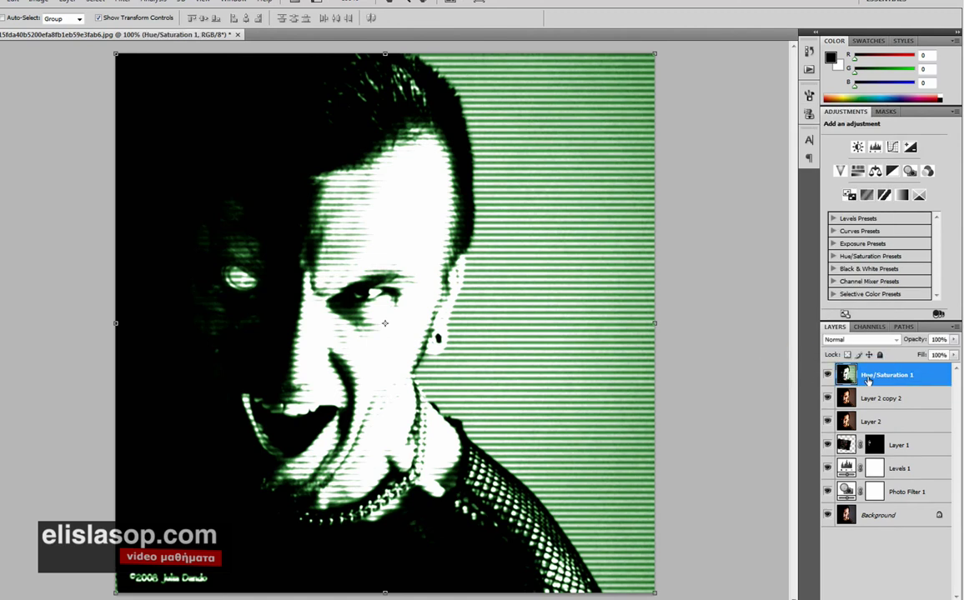
Step: Try the Multiply blend mode on the merged green halftone layer
left_click(851, 339)
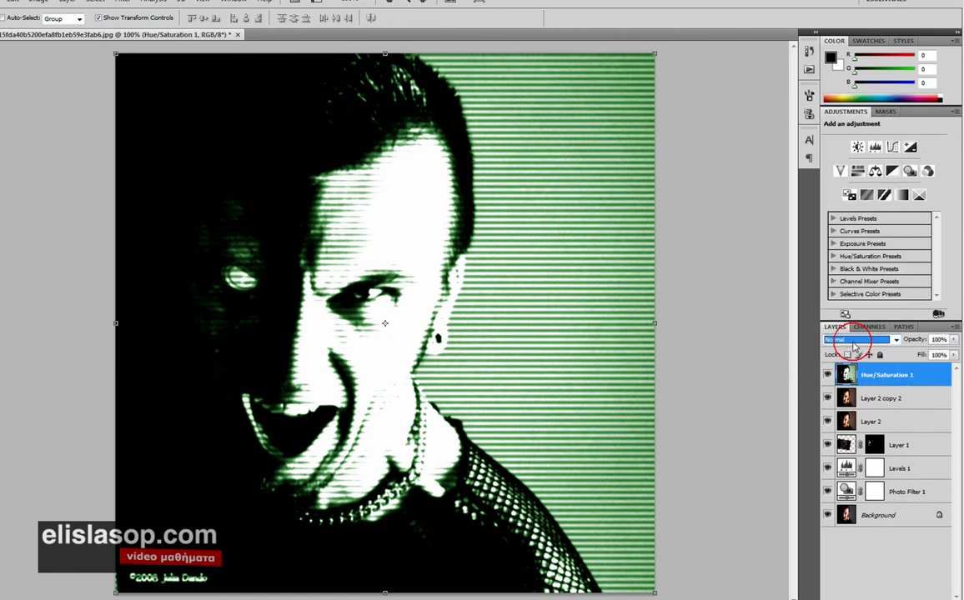
left_click(861, 340)
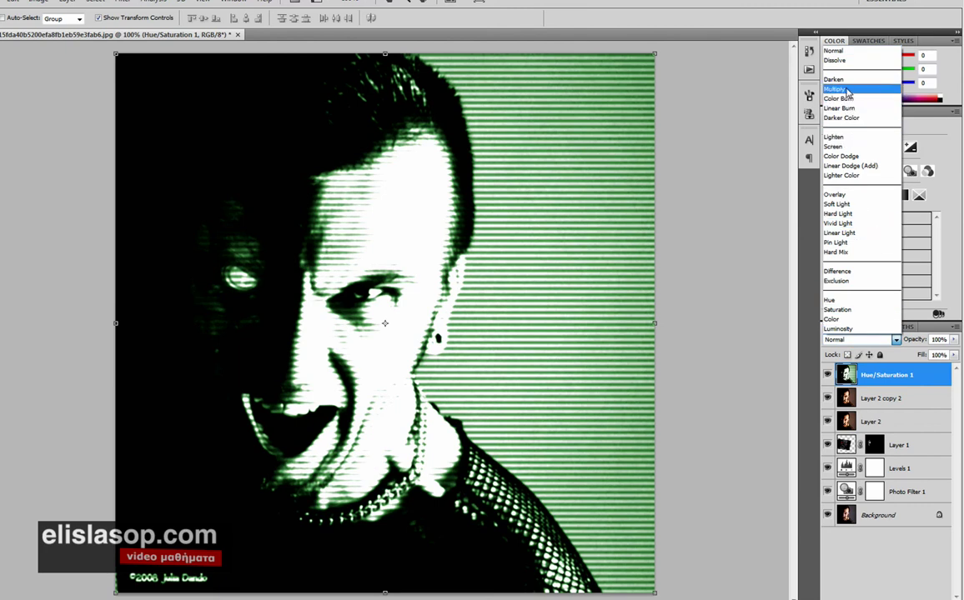
left_click(837, 88)
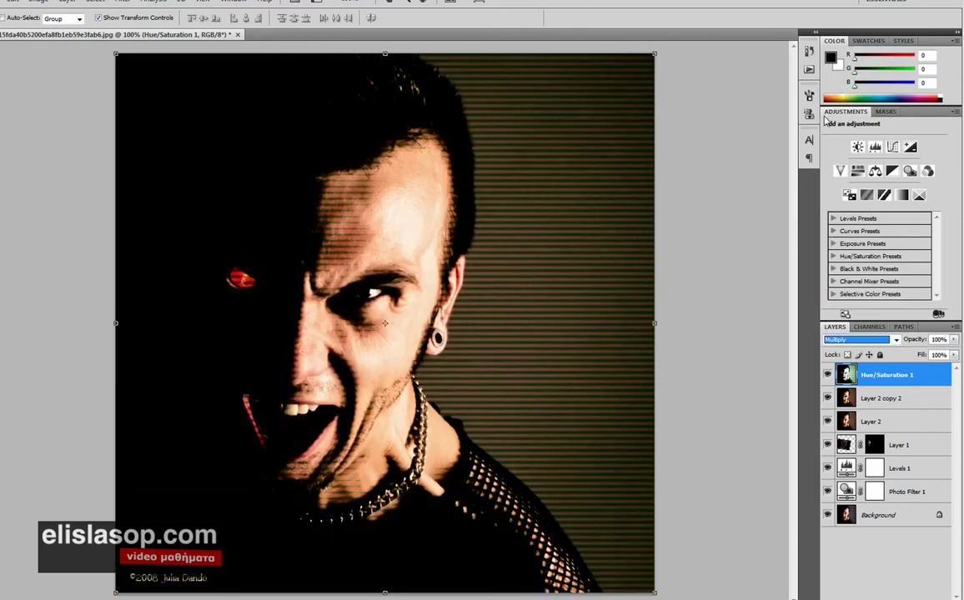
Step: Set the green halftone layer's blend mode to Screen and its opacity to 59%
left_click(868, 341)
left_click(838, 133)
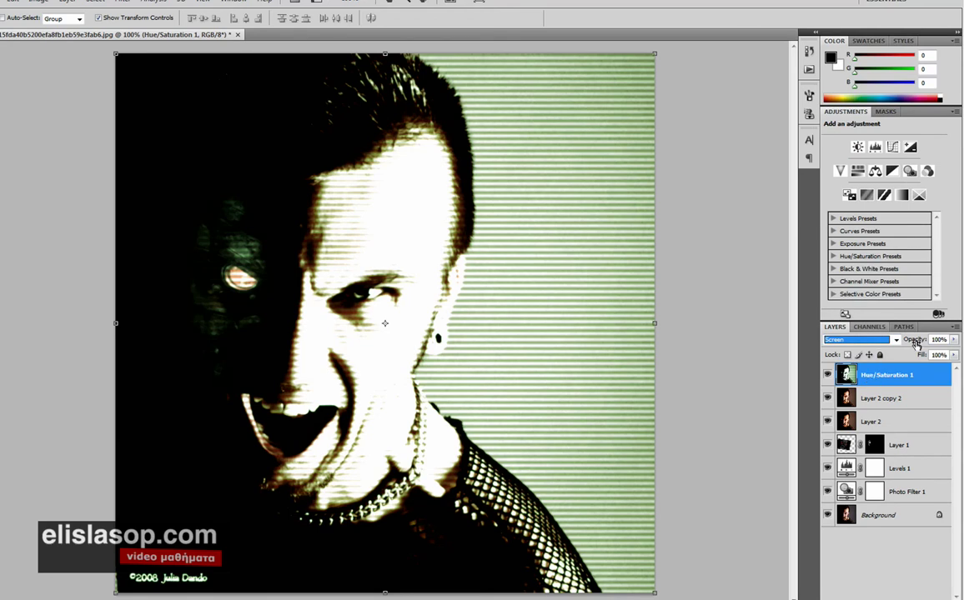
left_click_drag(916, 344, 916, 344)
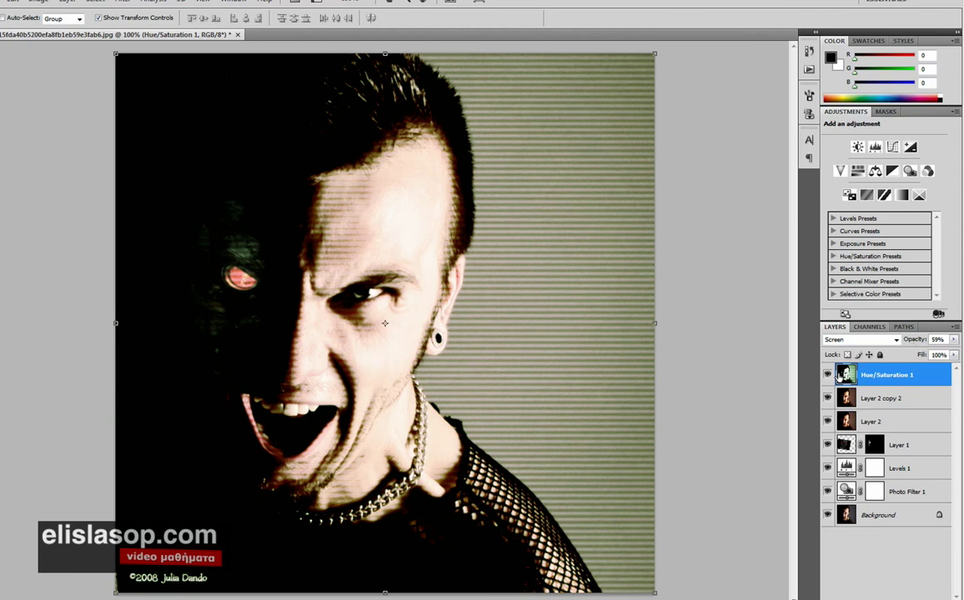
Step: Restore the green halftone layer to 100% opacity and the Normal blend mode
left_click_drag(912, 343, 933, 344)
left_click(861, 340)
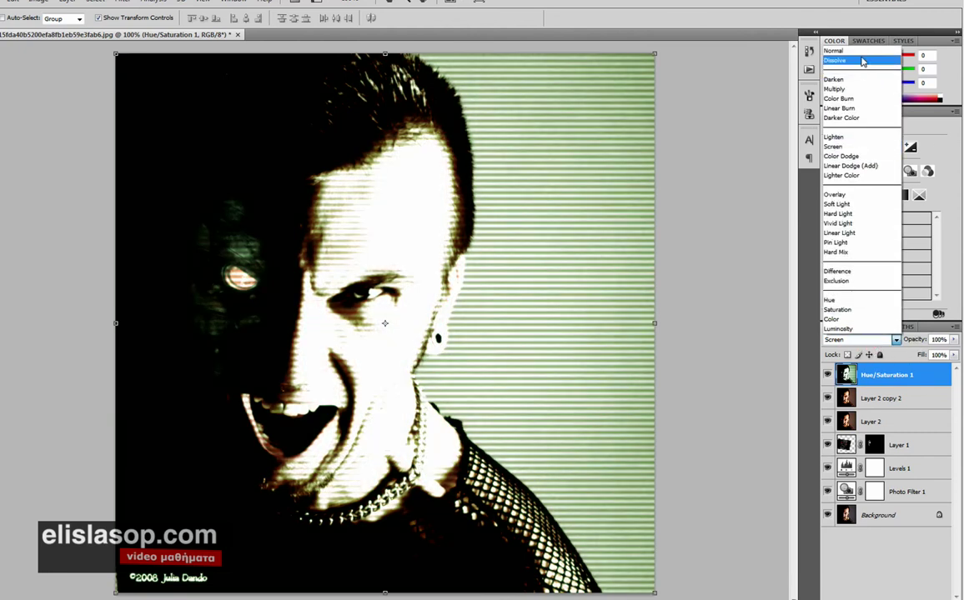
left_click(842, 51)
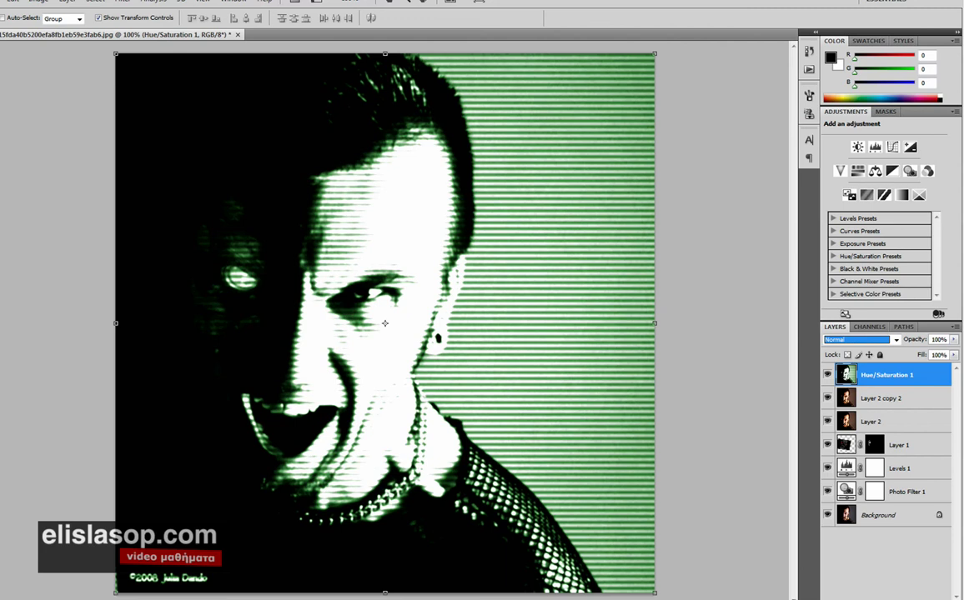
Step: Compare the original portrait with the finished effect by hiding the layers above the background and showing them all again
left_click(827, 375)
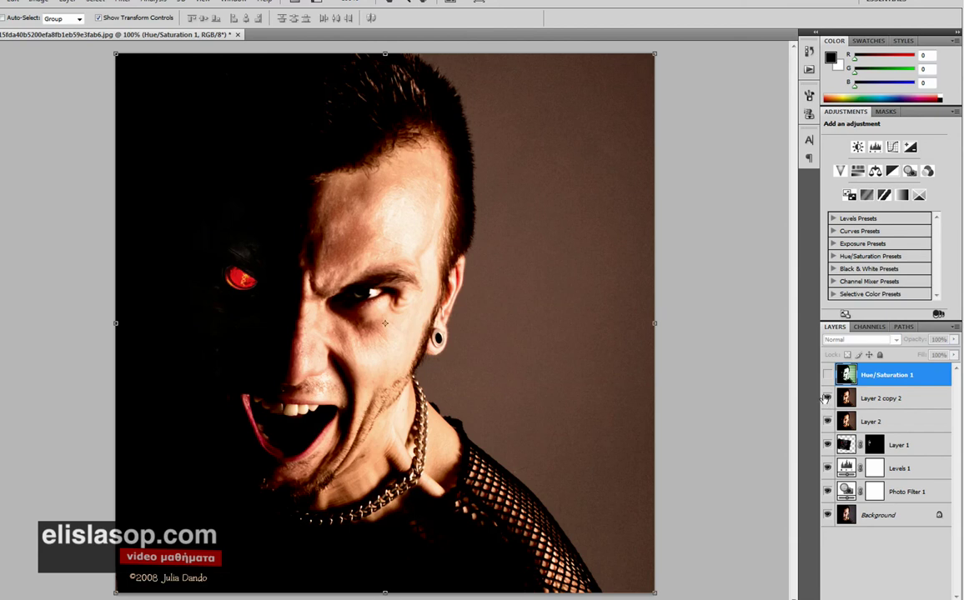
left_click(827, 375)
left_click_drag(826, 492, 829, 452)
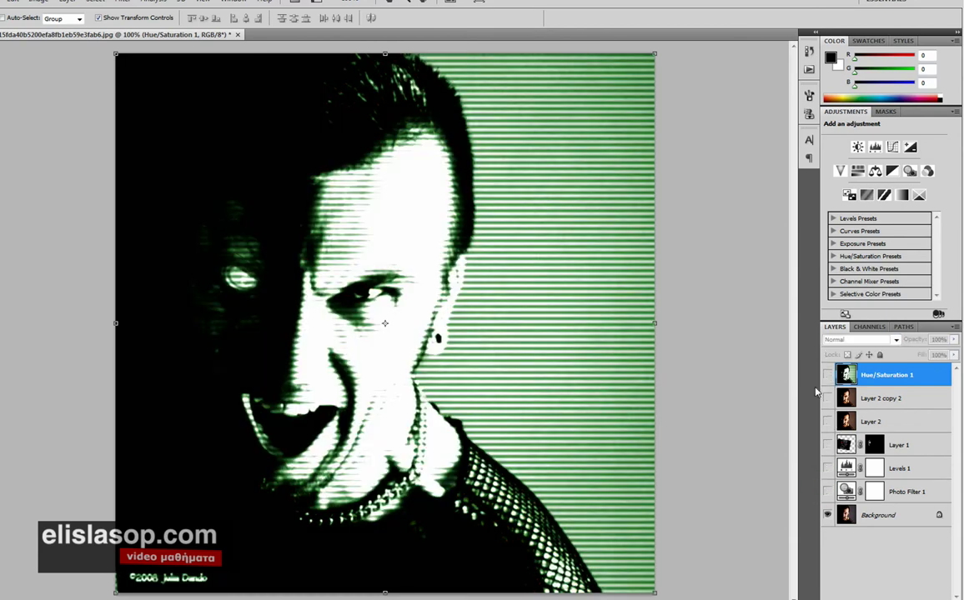
left_click(825, 376)
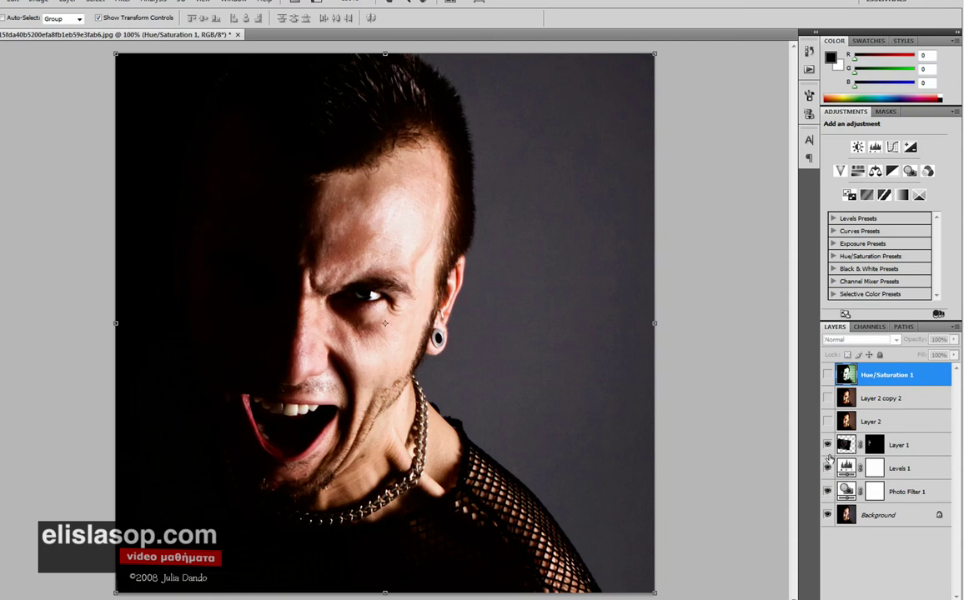
left_click(825, 399)
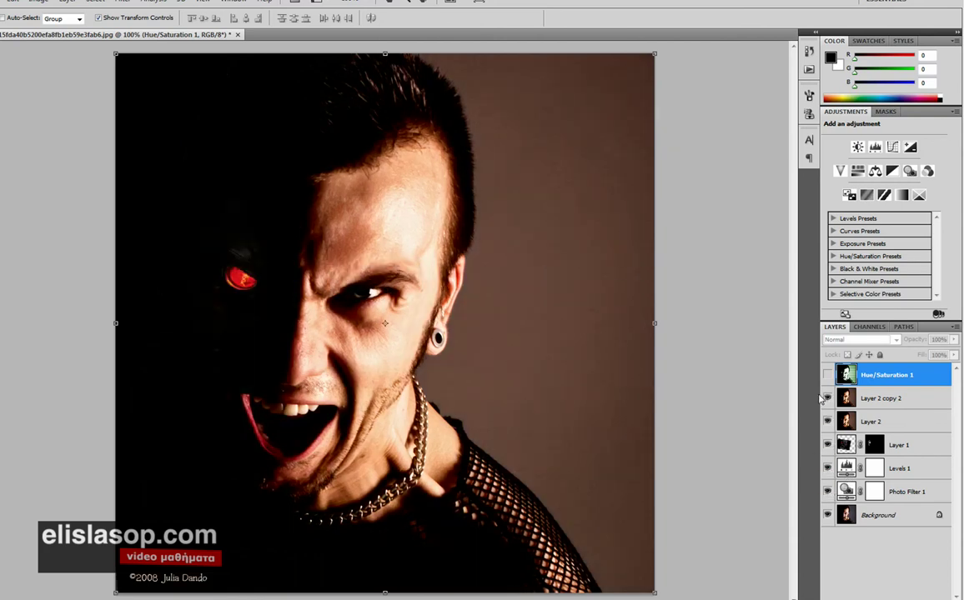
left_click(828, 377)
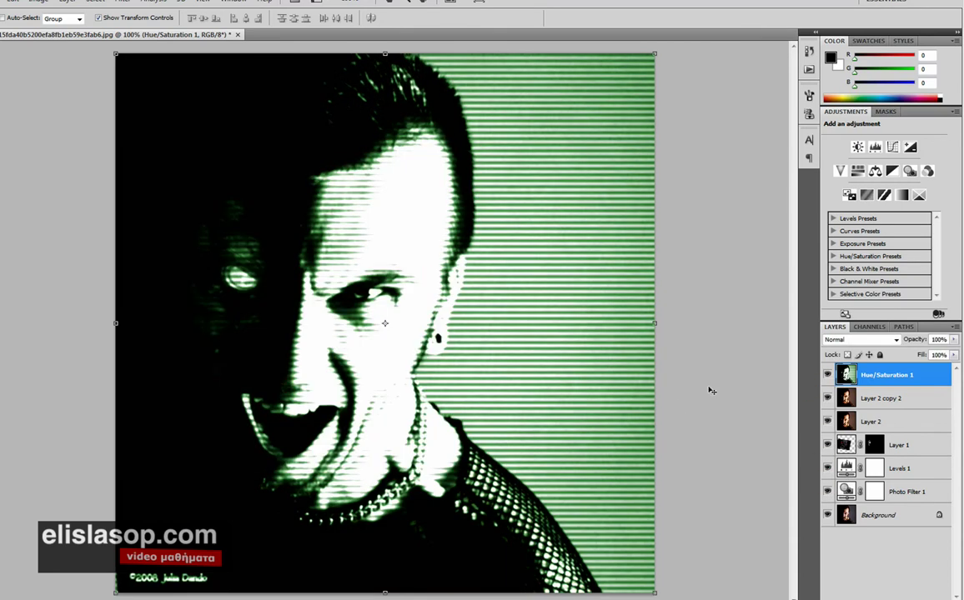